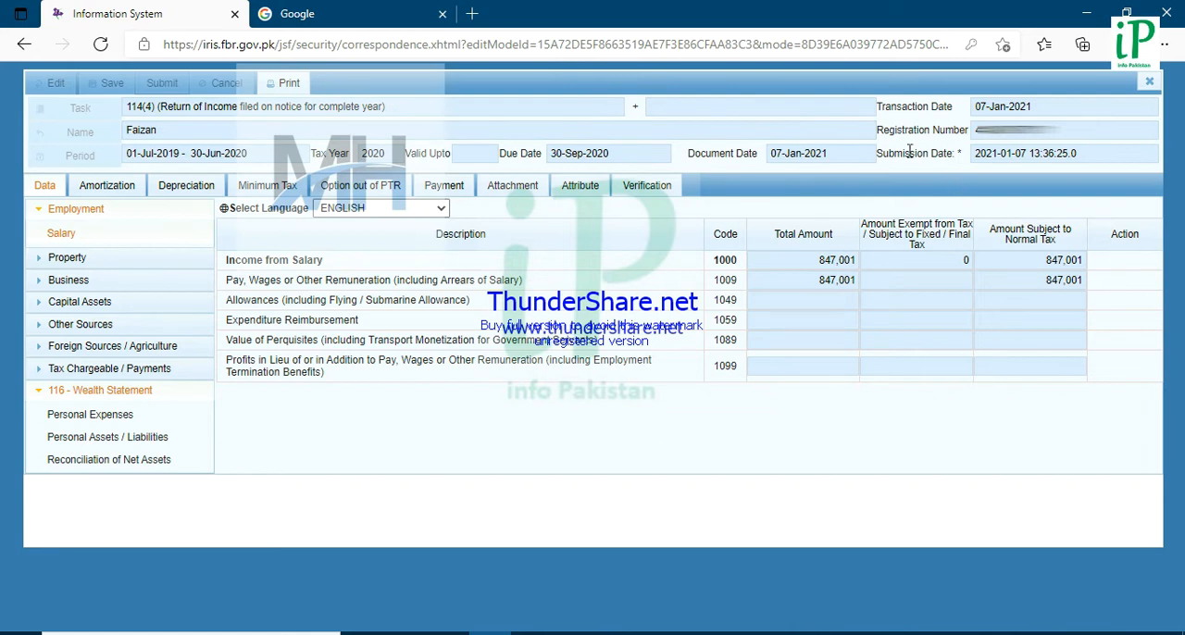
Highlight the date portion of the 2020 return's Submission Date to check when it was filed.
left_click(1018, 151)
left_click_drag(1019, 152, 962, 158)
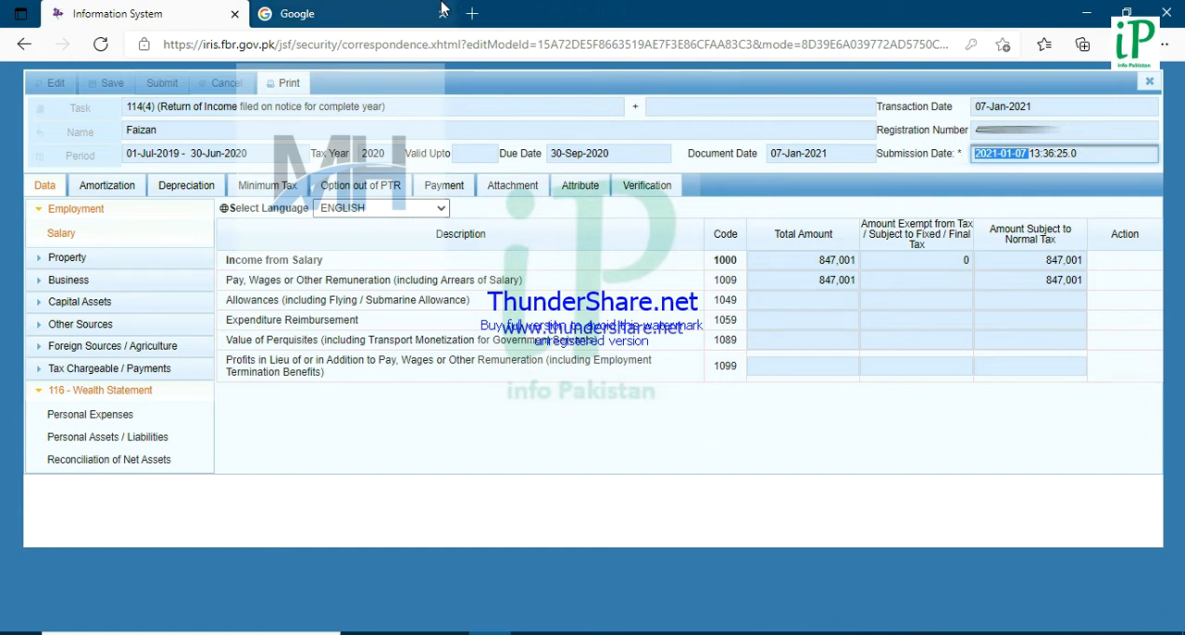
Search Google for "fbr pakistan", open the Federal Board of Revenue website and continue past its introductory pop-up.
left_click(380, 8)
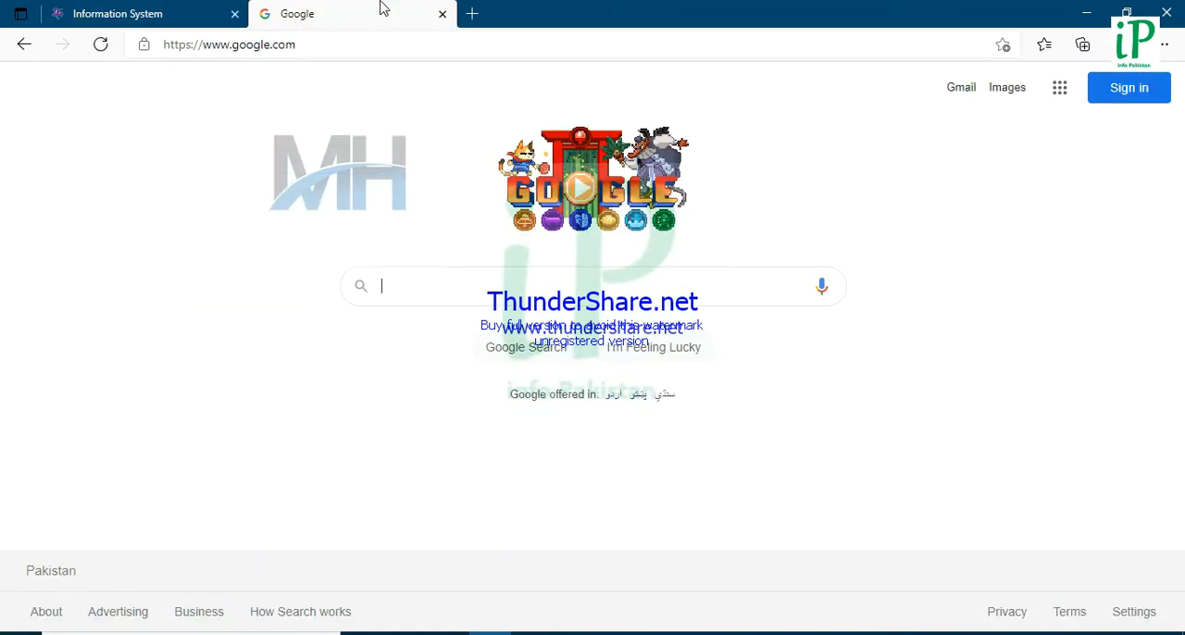
type("fbr")
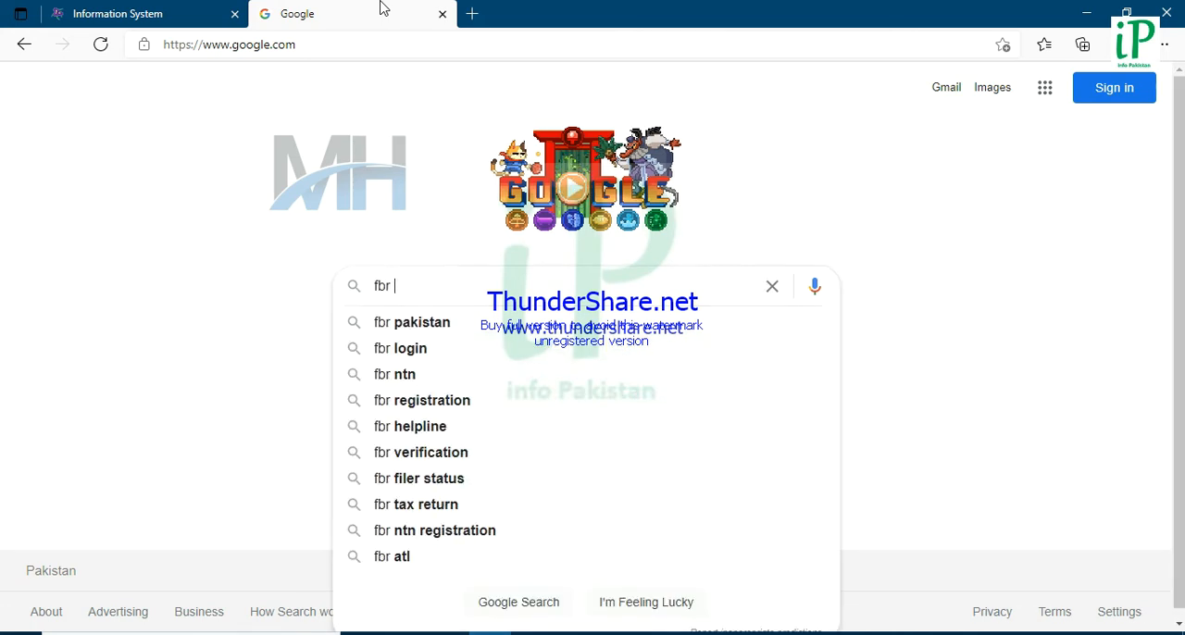
key("Down")
key("Return")
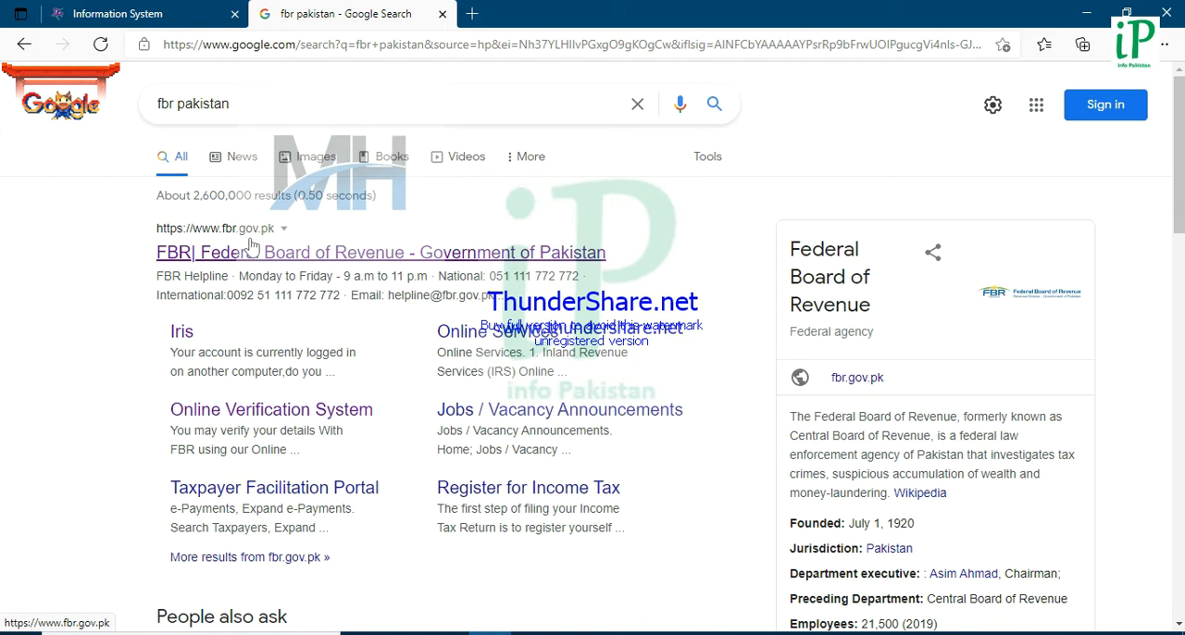
left_click(250, 246)
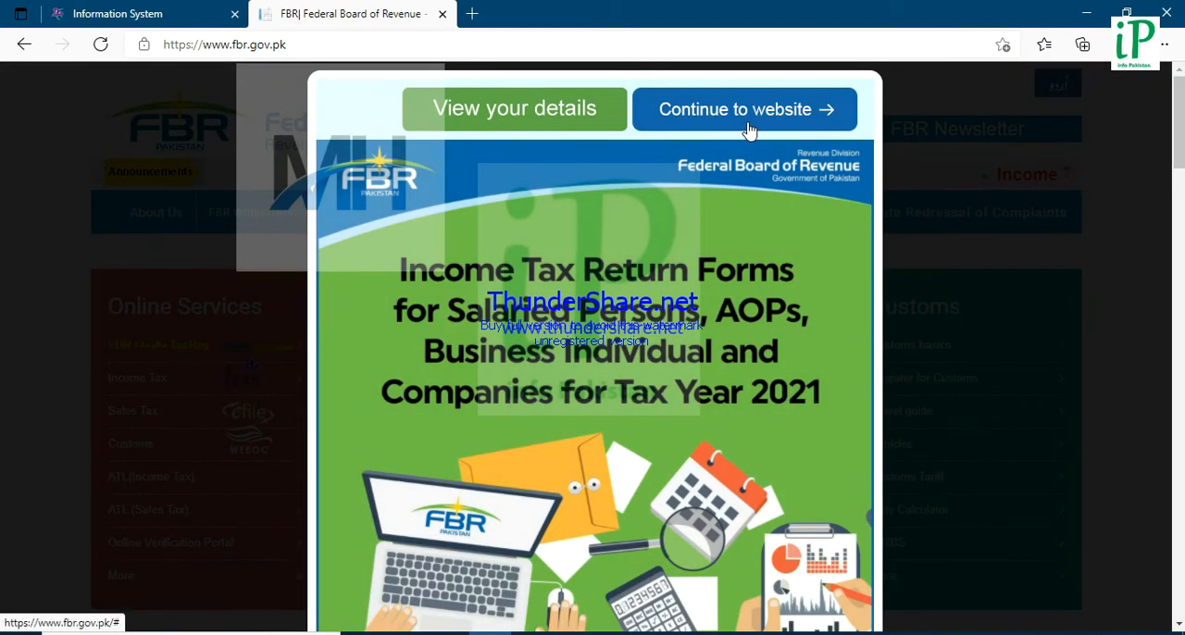
left_click(750, 111)
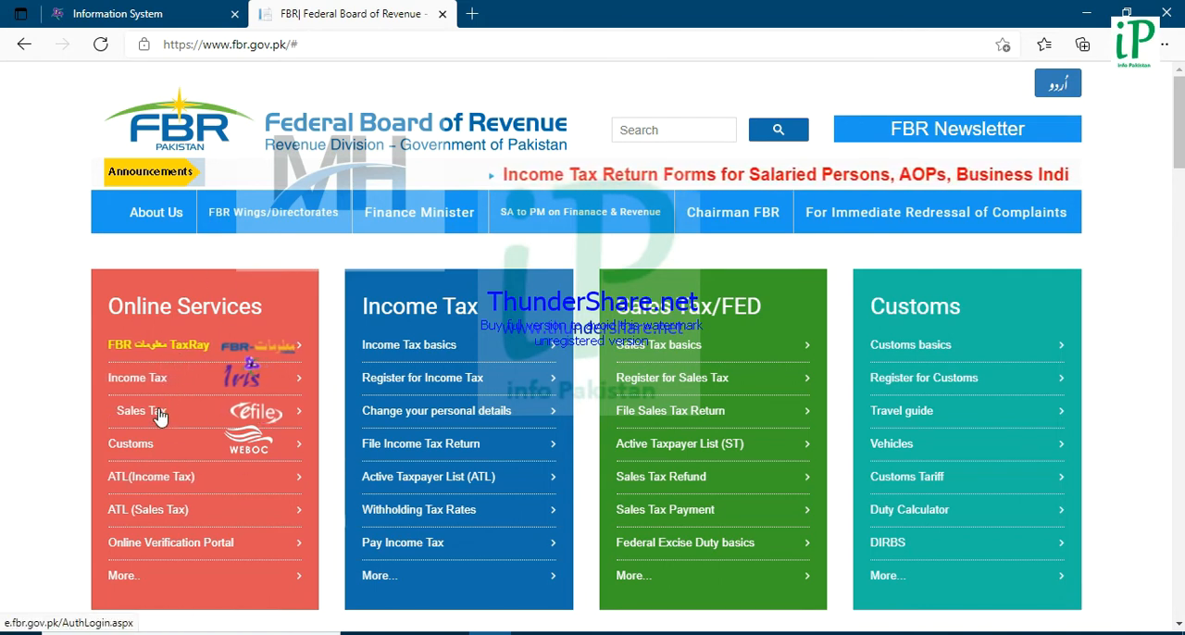
Go to the FBR Sales Tax e-file portal and open the Income Tax e-payment form.
left_click(241, 421)
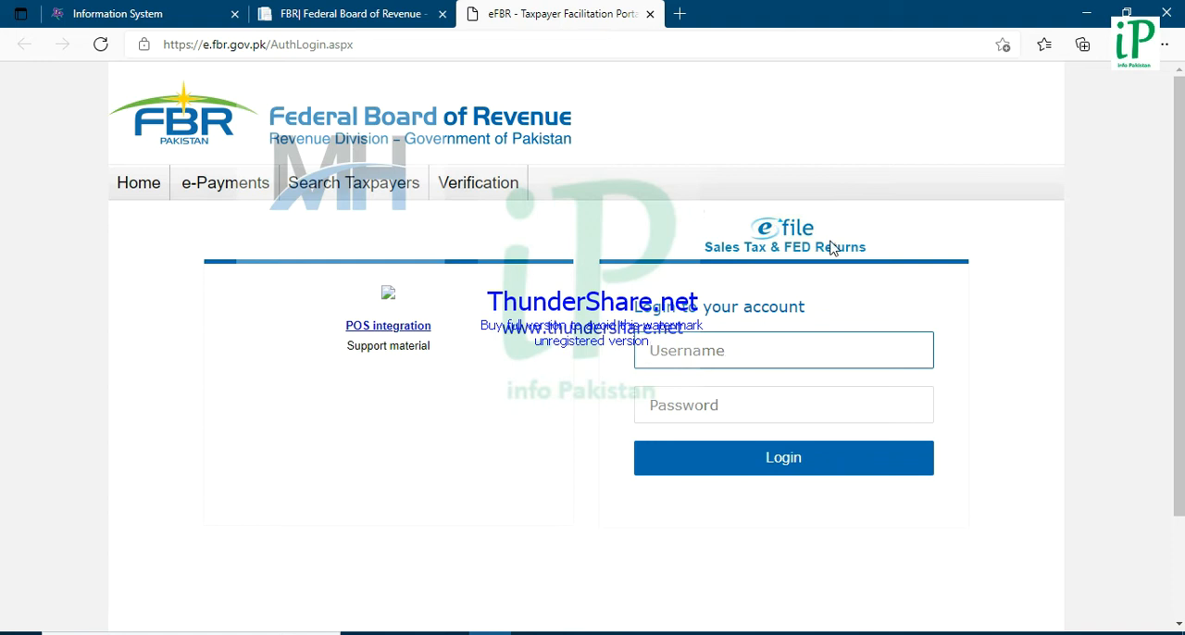
mouse_move(175, 193)
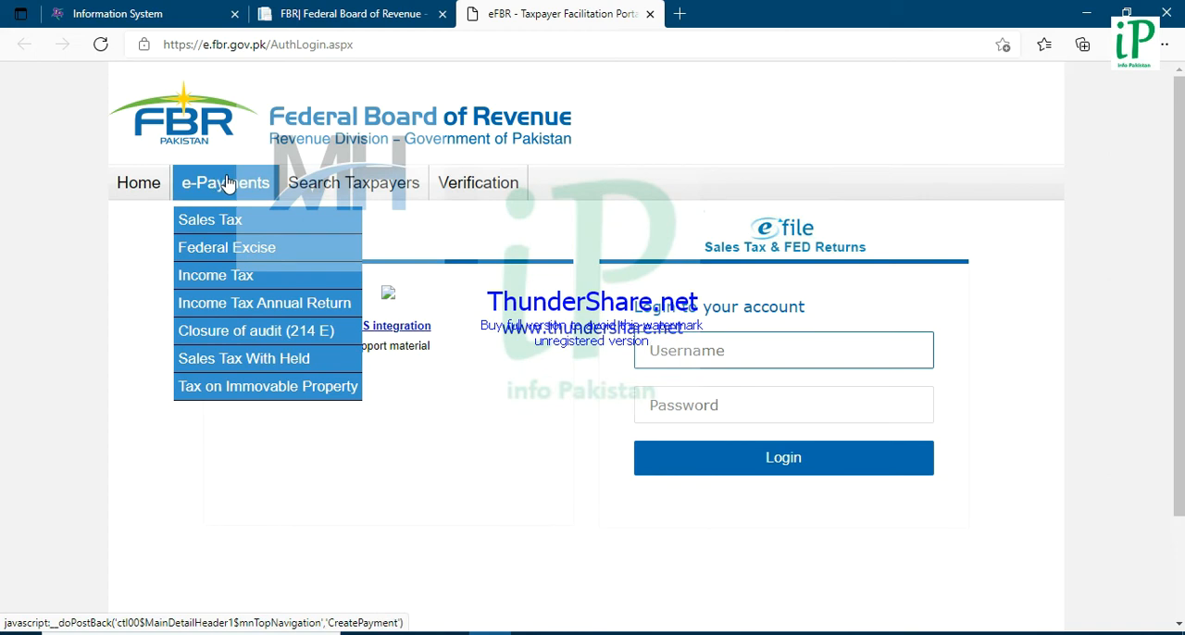
left_click(228, 278)
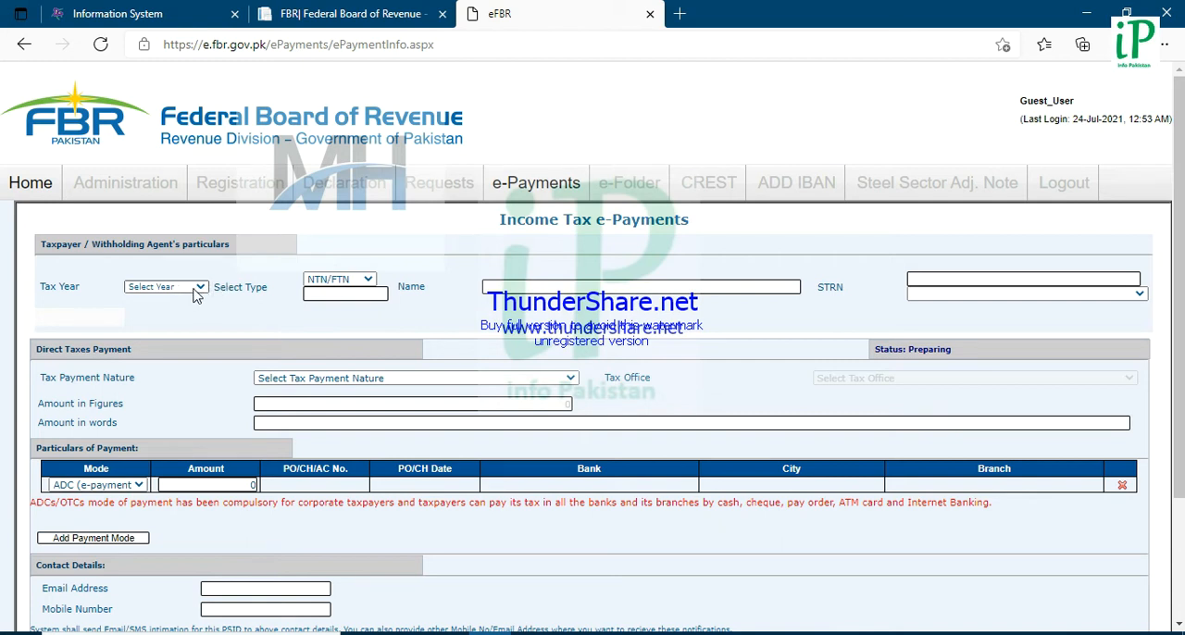
Set the tax year to 2020 and the taxpayer identification type to CNIC.
left_click(196, 289)
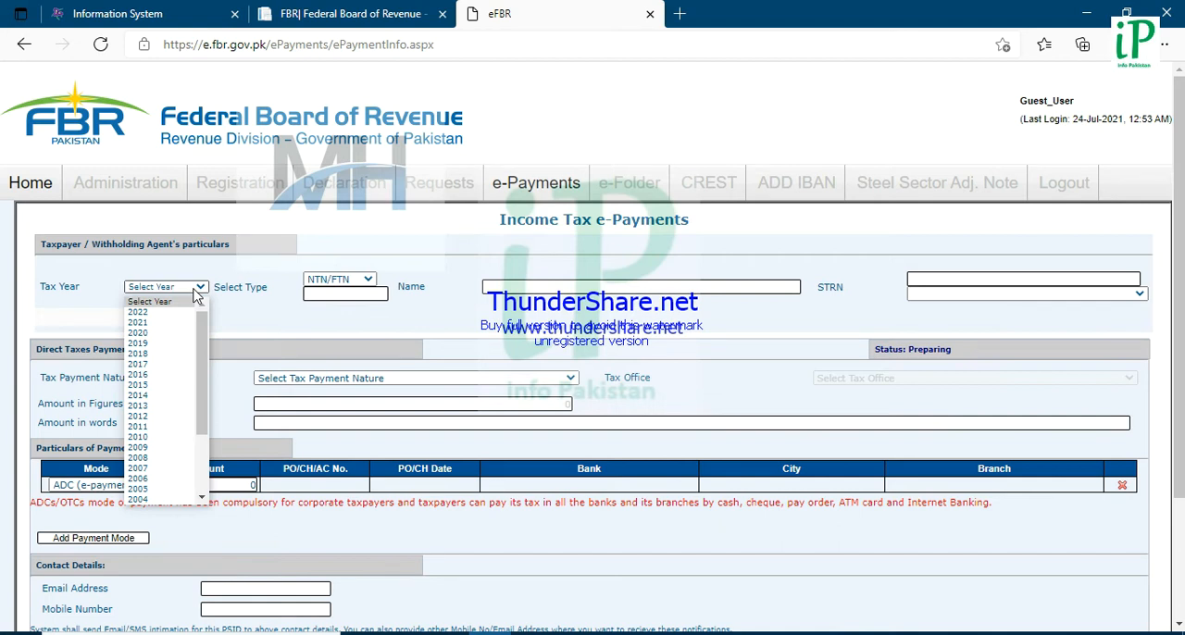
left_click(171, 334)
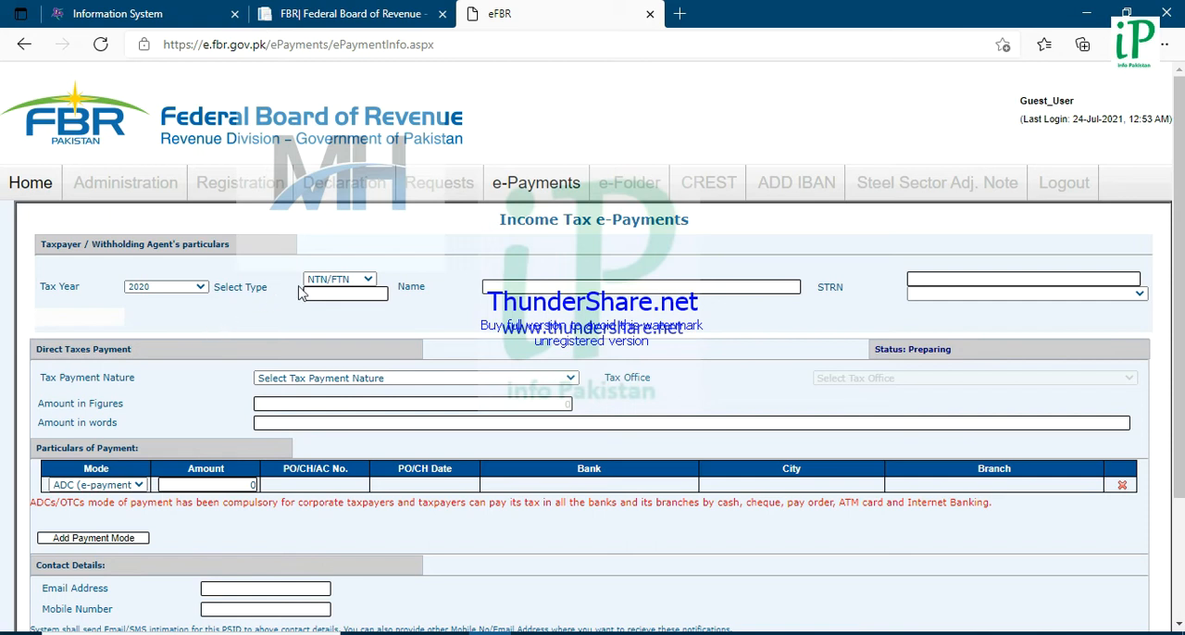
left_click(339, 279)
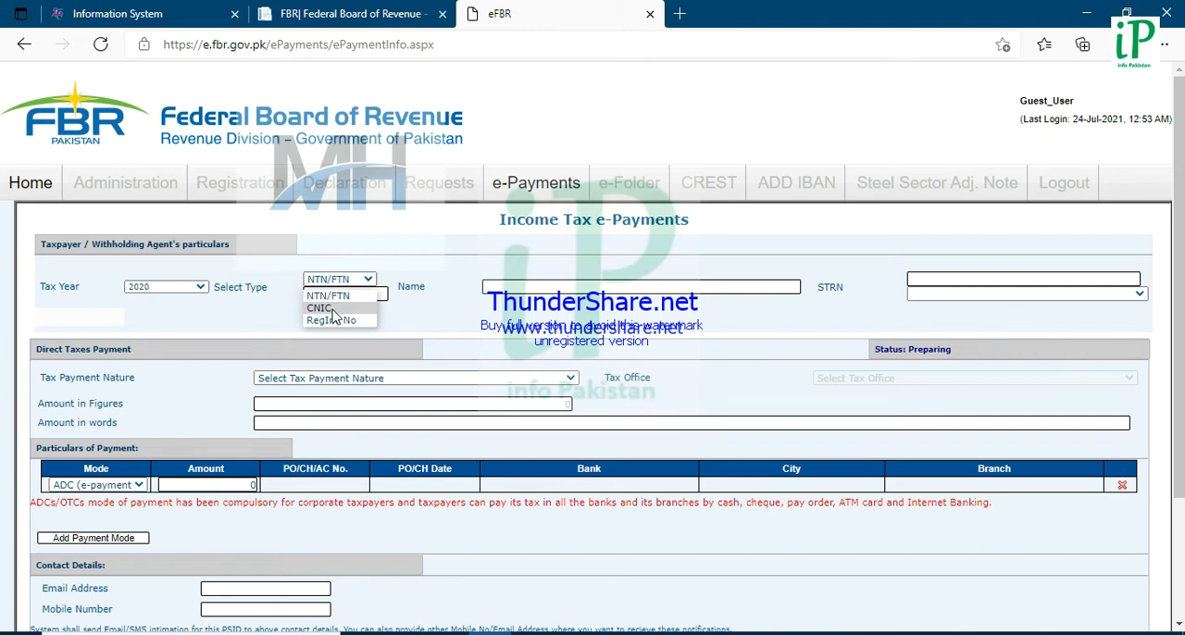
left_click(320, 307)
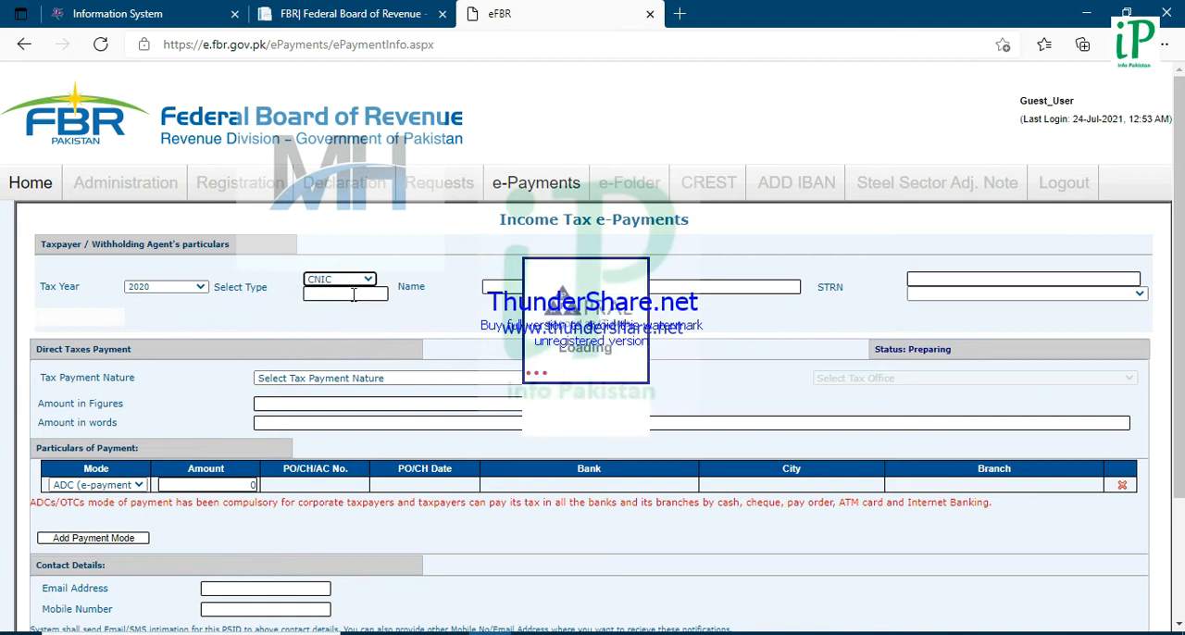
Enter the taxpayer's CNIC number in the required format and check the name that gets filled in.
left_click(353, 294)
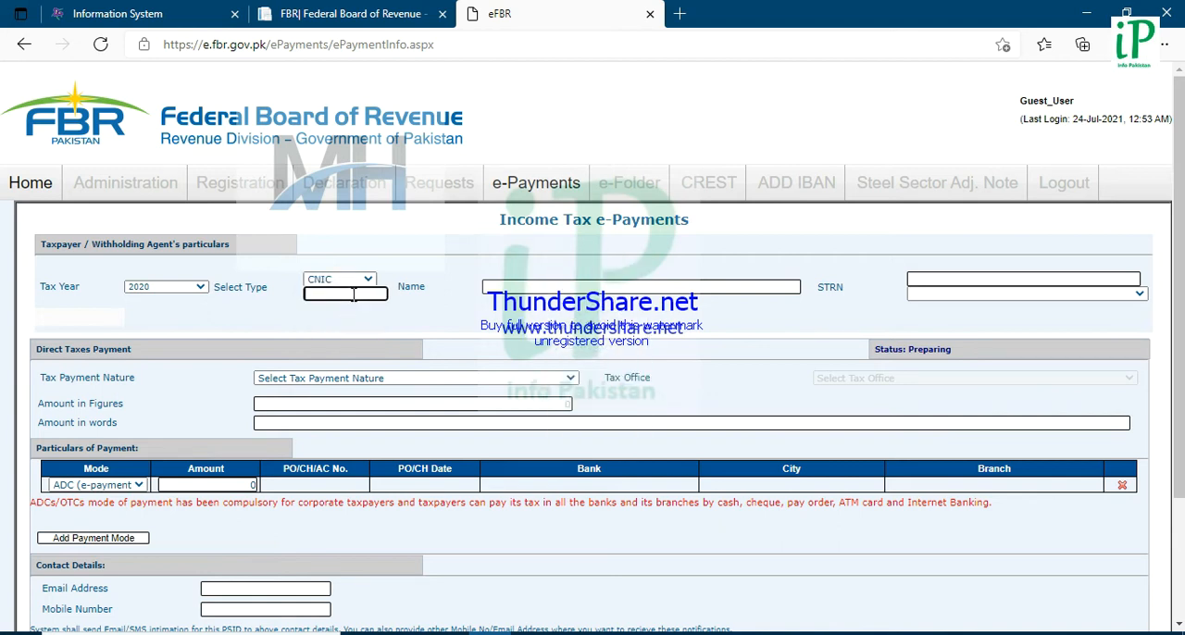
key("Return")
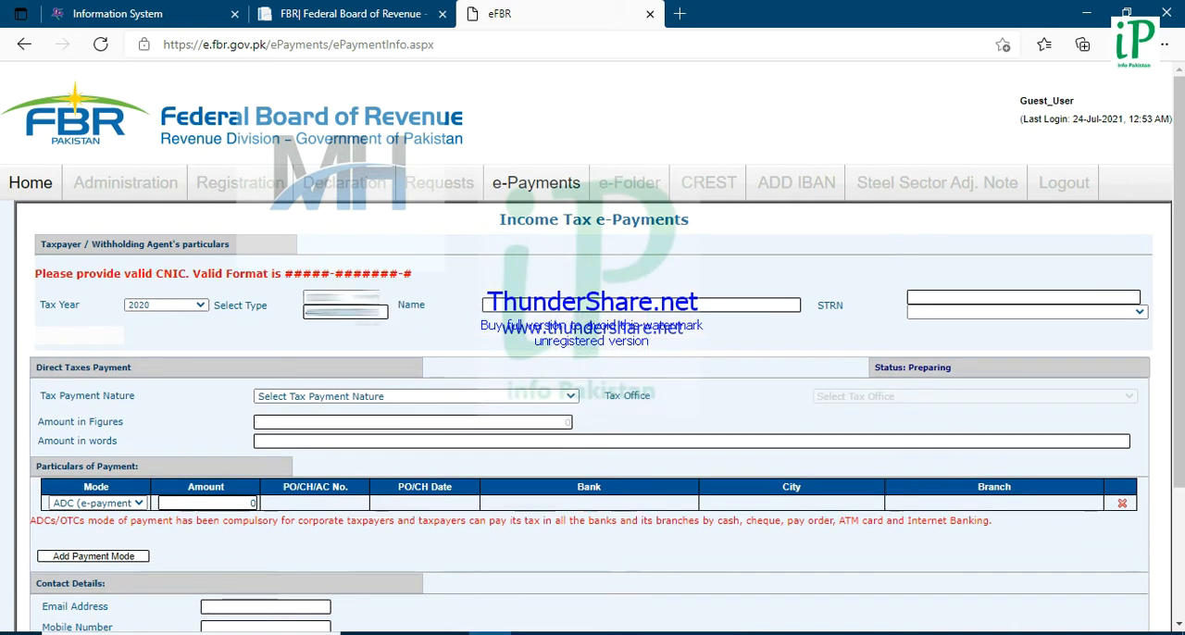
left_click(386, 315)
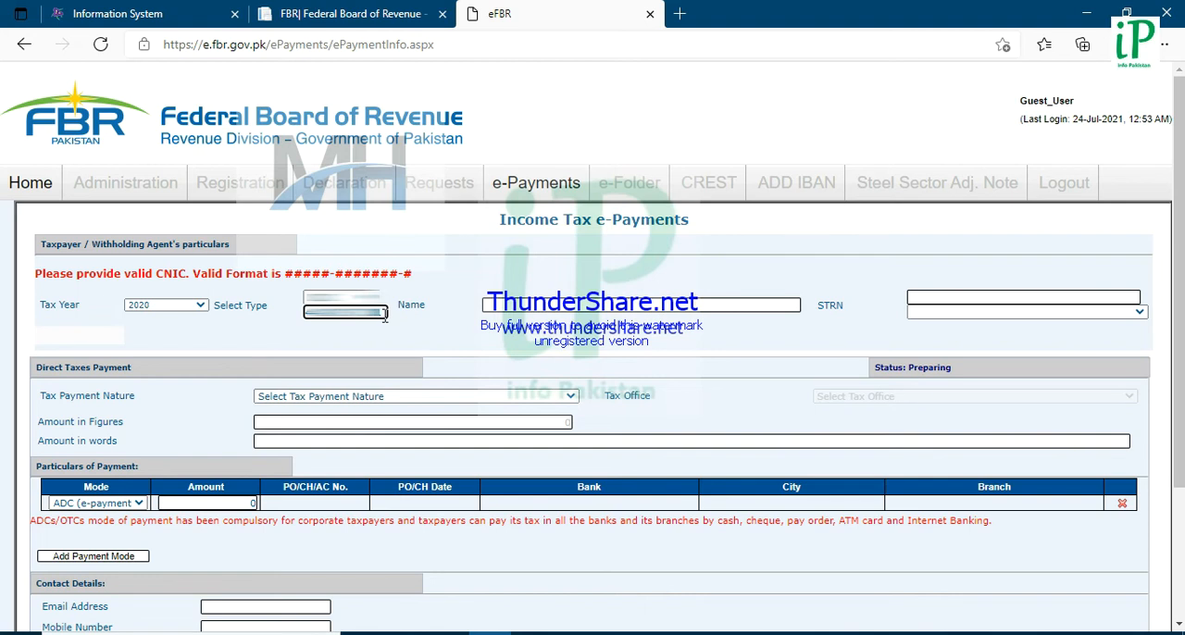
key("Return")
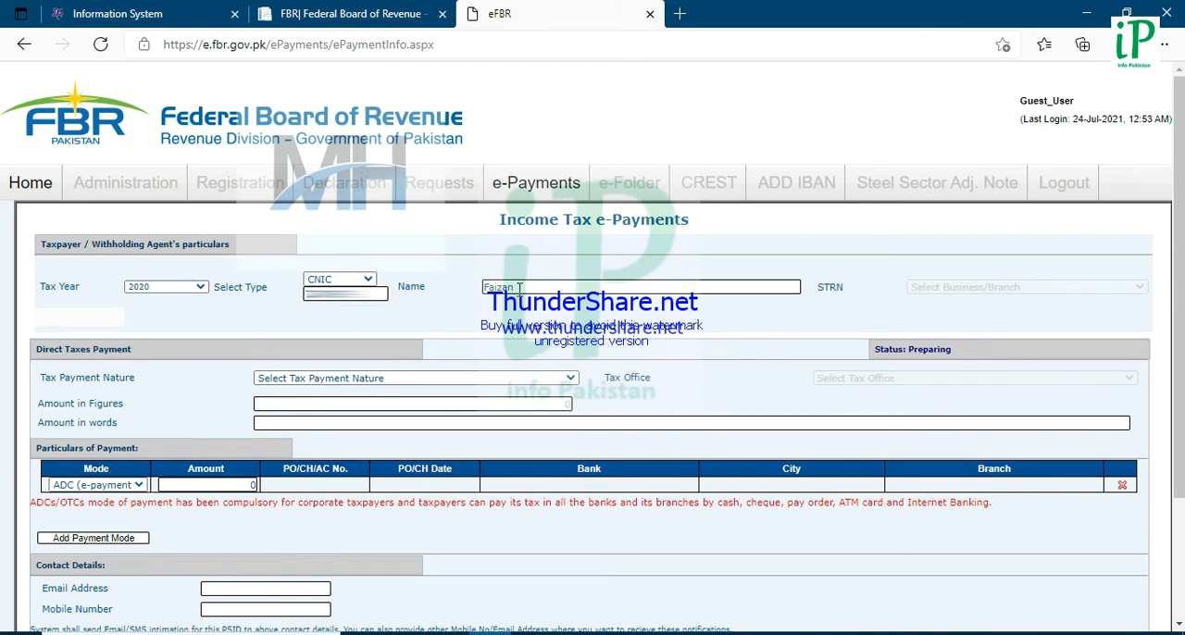
left_click_drag(520, 288, 471, 296)
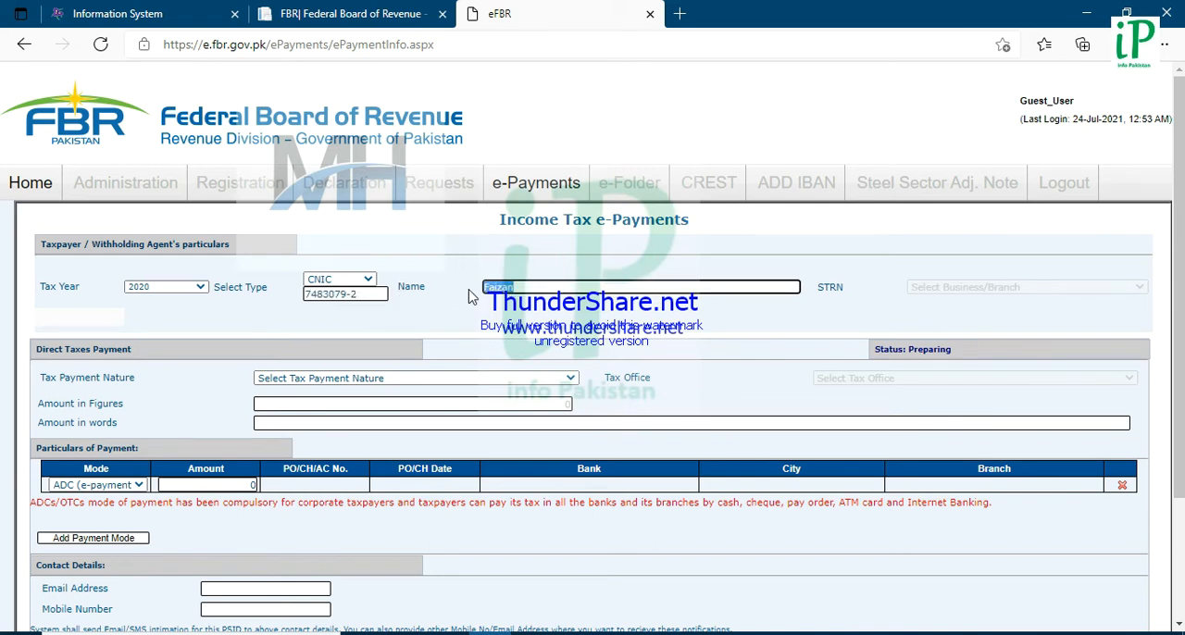
left_click(630, 324)
Set the tax payment nature to Misc. and the payment section to "920601 - 182(A) - Surcharge for ATL".
scroll(630, 322, "down", 1)
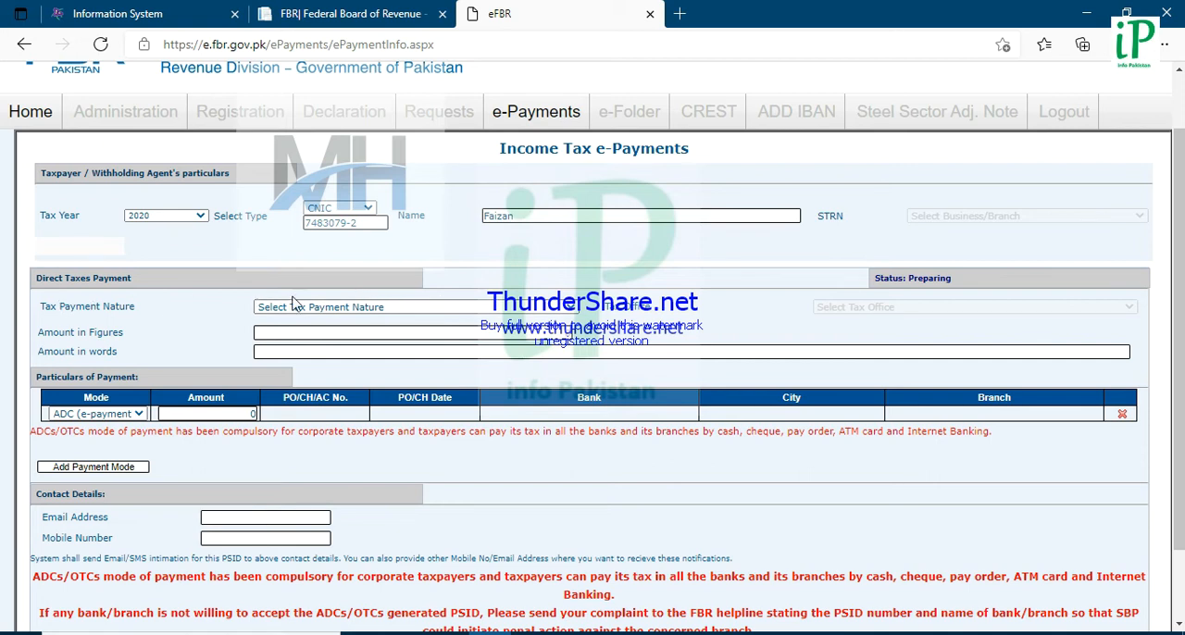
left_click(330, 312)
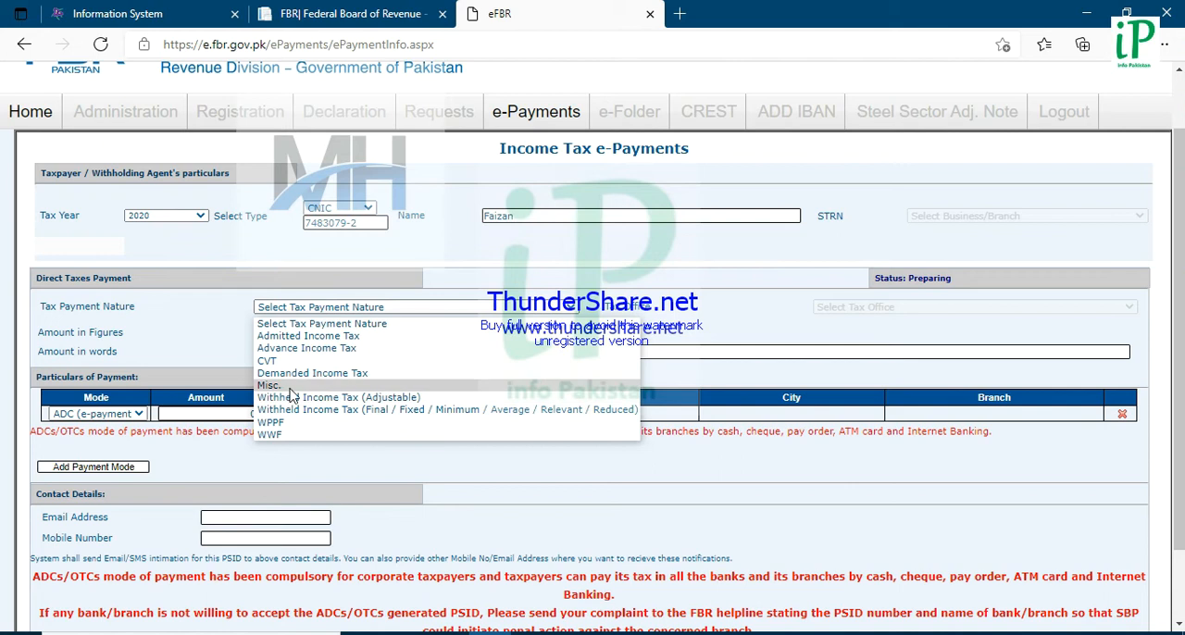
left_click(270, 385)
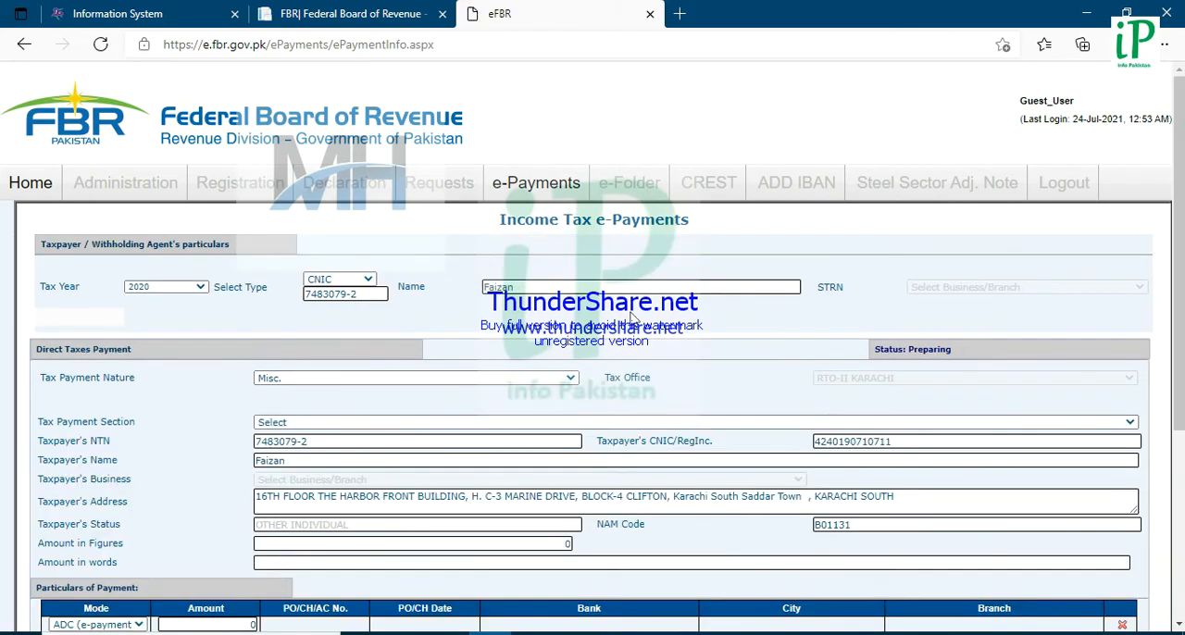
scroll(630, 317, "down", 3)
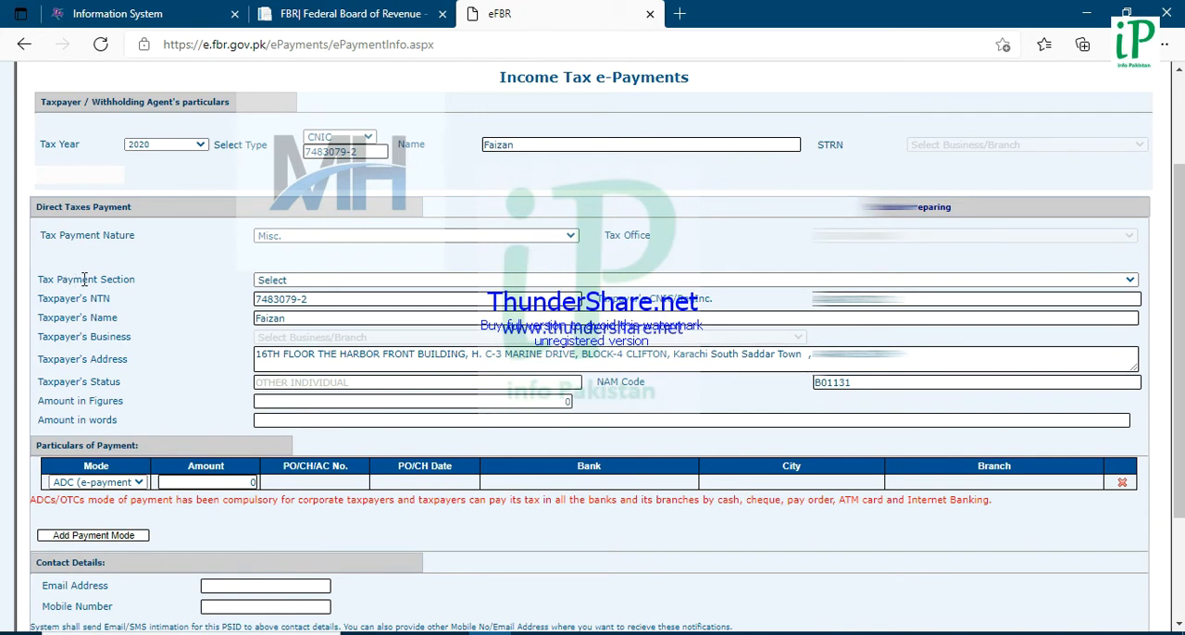
left_click(314, 282)
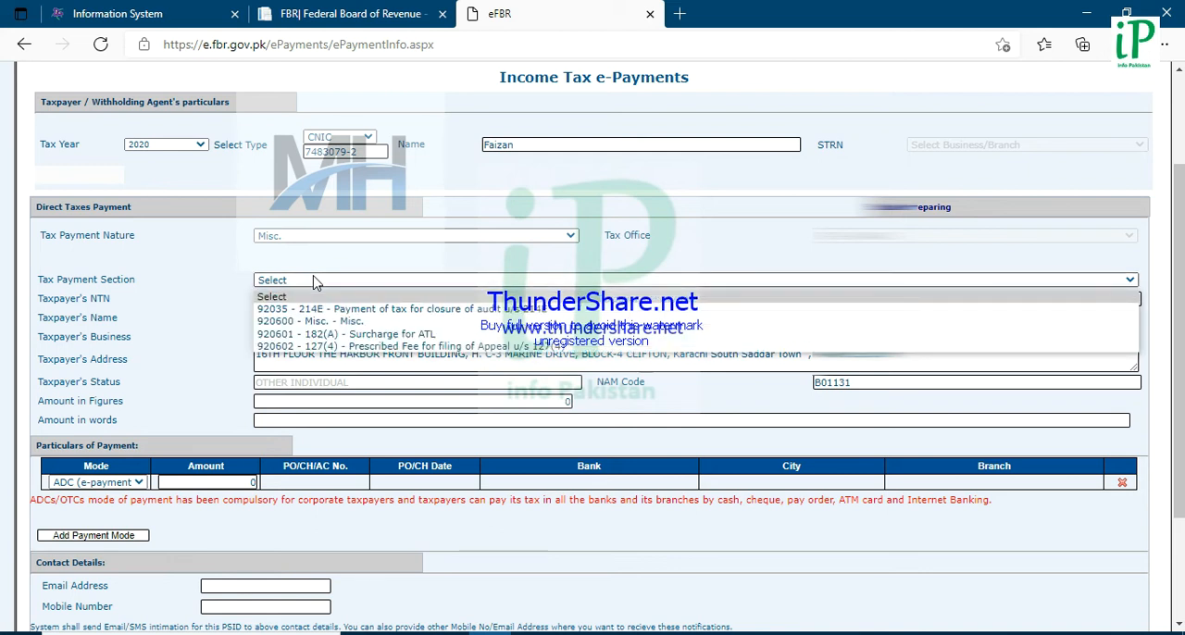
left_click(423, 336)
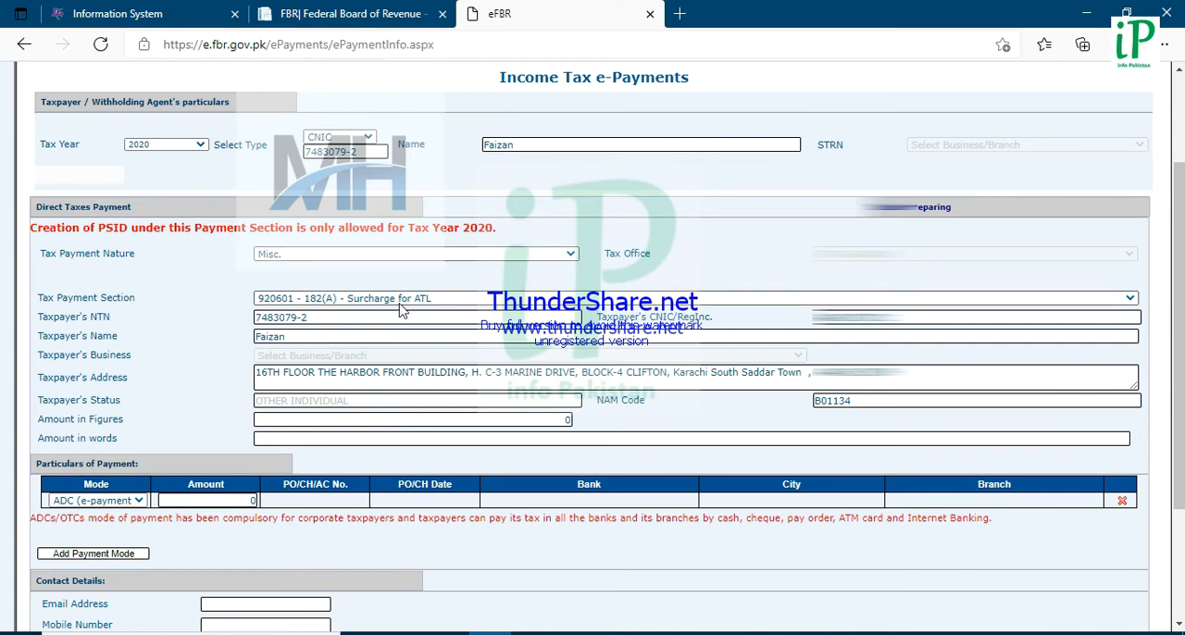
Set the surcharge's Amount in Figures to 1,000.
scroll(229, 324, "down", 1)
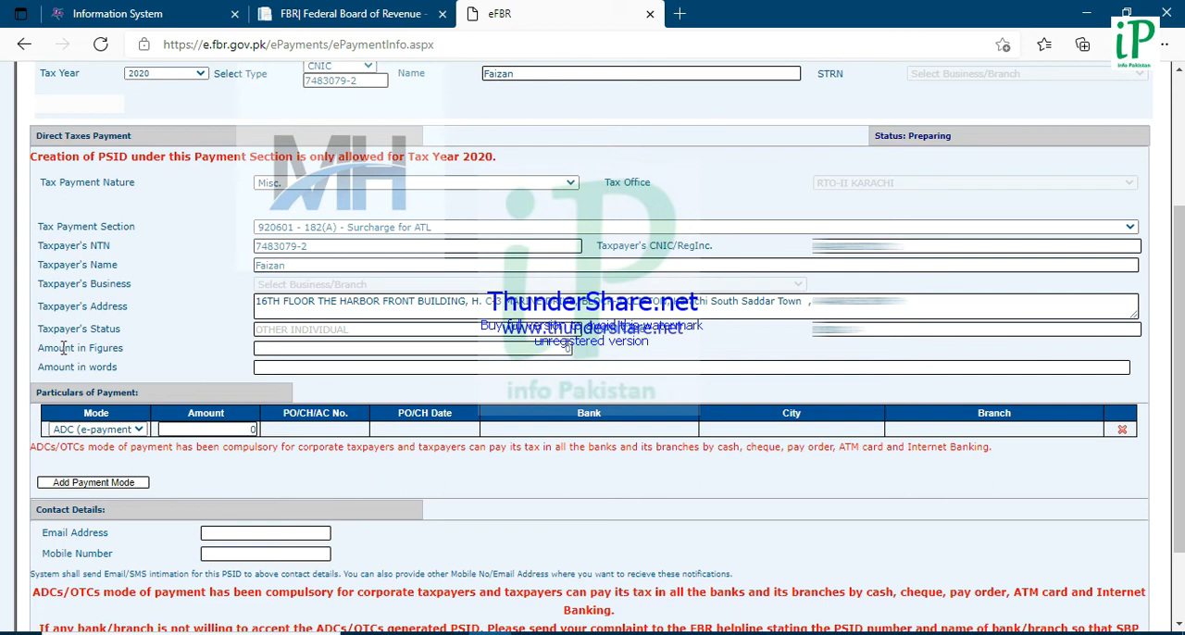
left_click(337, 347)
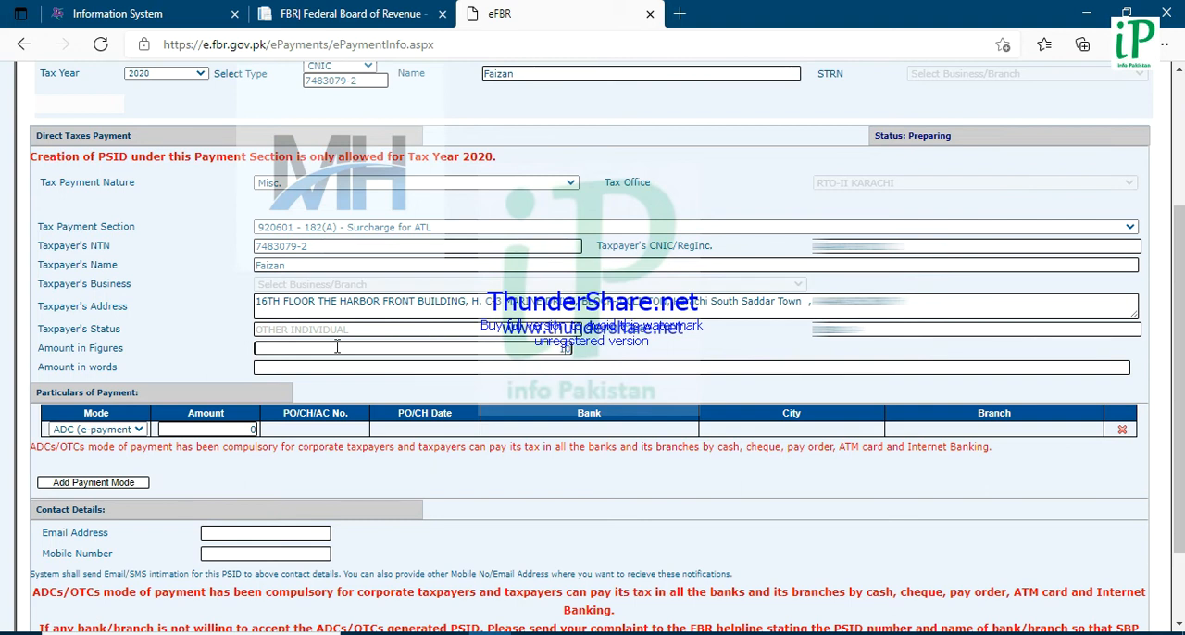
type("000")
left_click(146, 352)
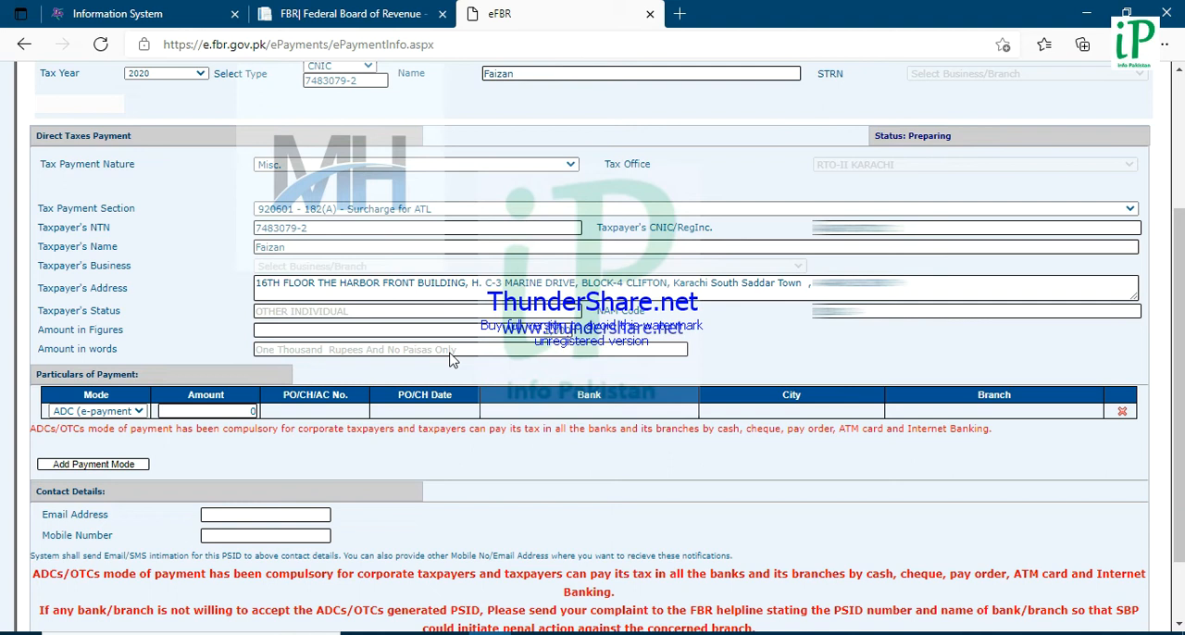
Keep ADC (e-payment) as the payment mode and set its amount to 1,000 in the payment particulars.
left_click(138, 413)
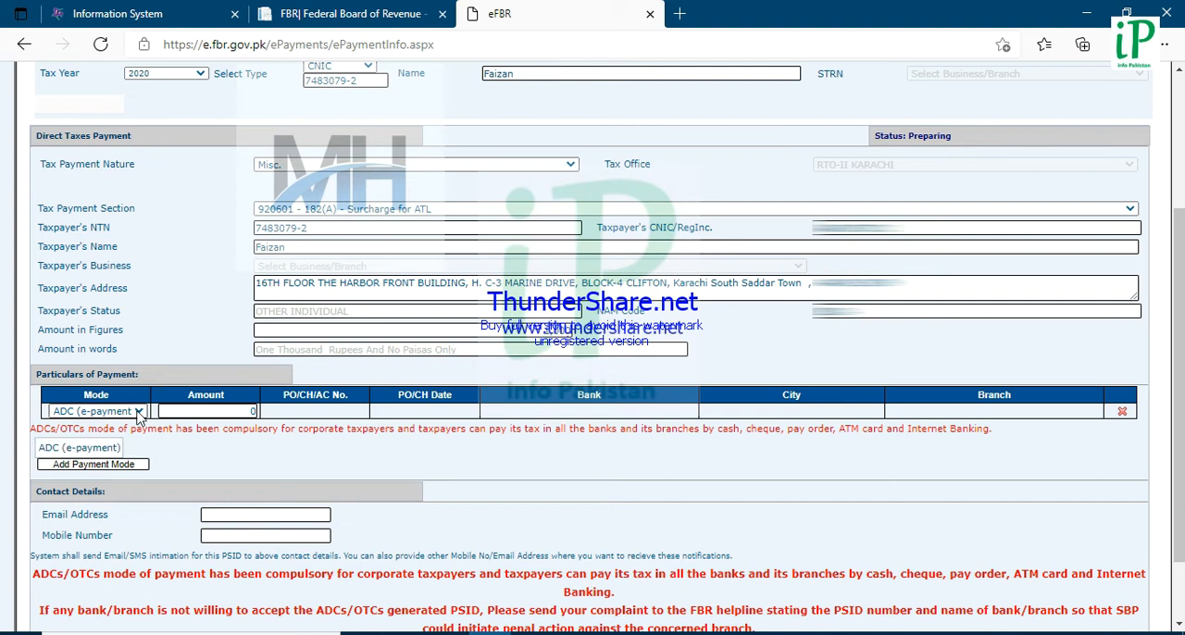
left_click(138, 412)
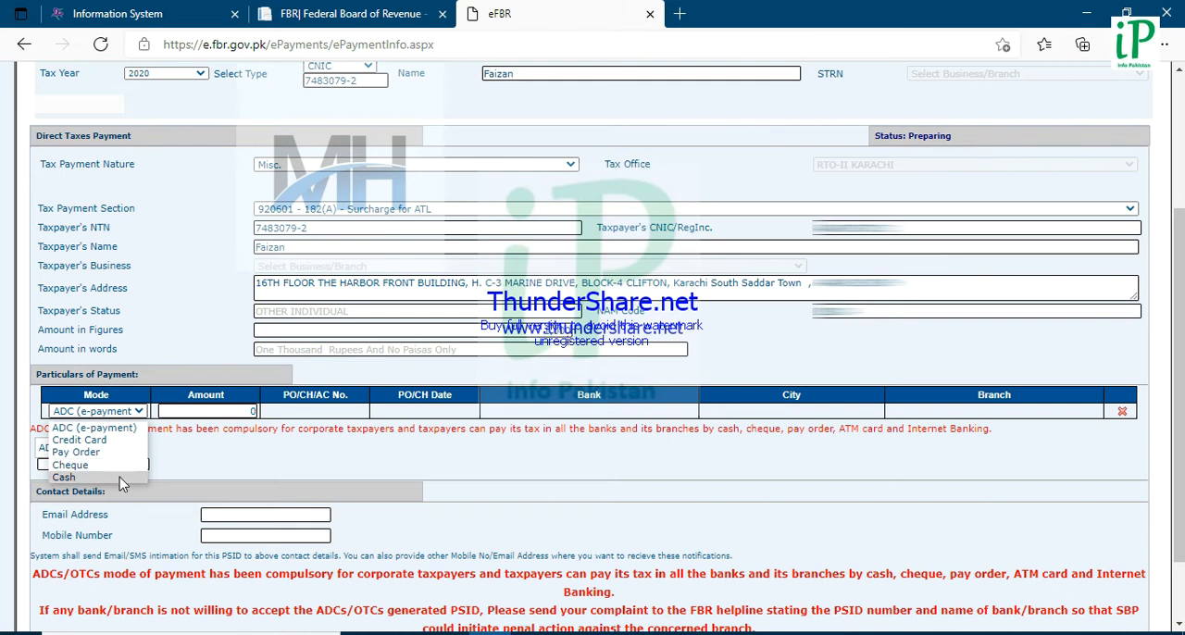
left_click(121, 430)
left_click(188, 447)
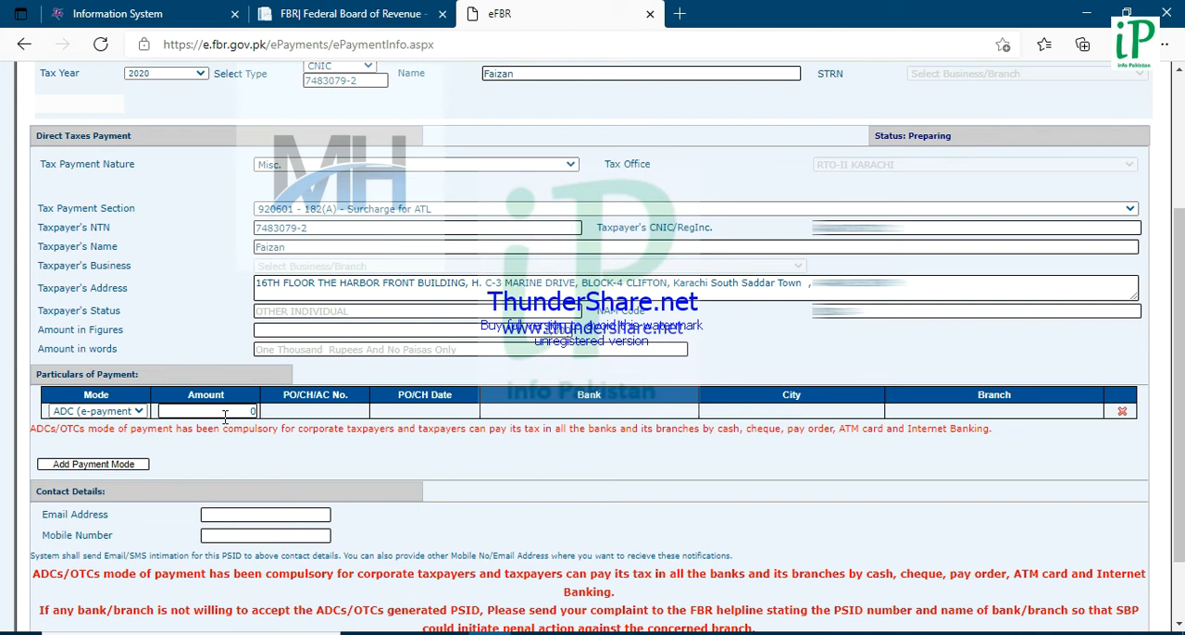
left_click(225, 417)
type("1,000")
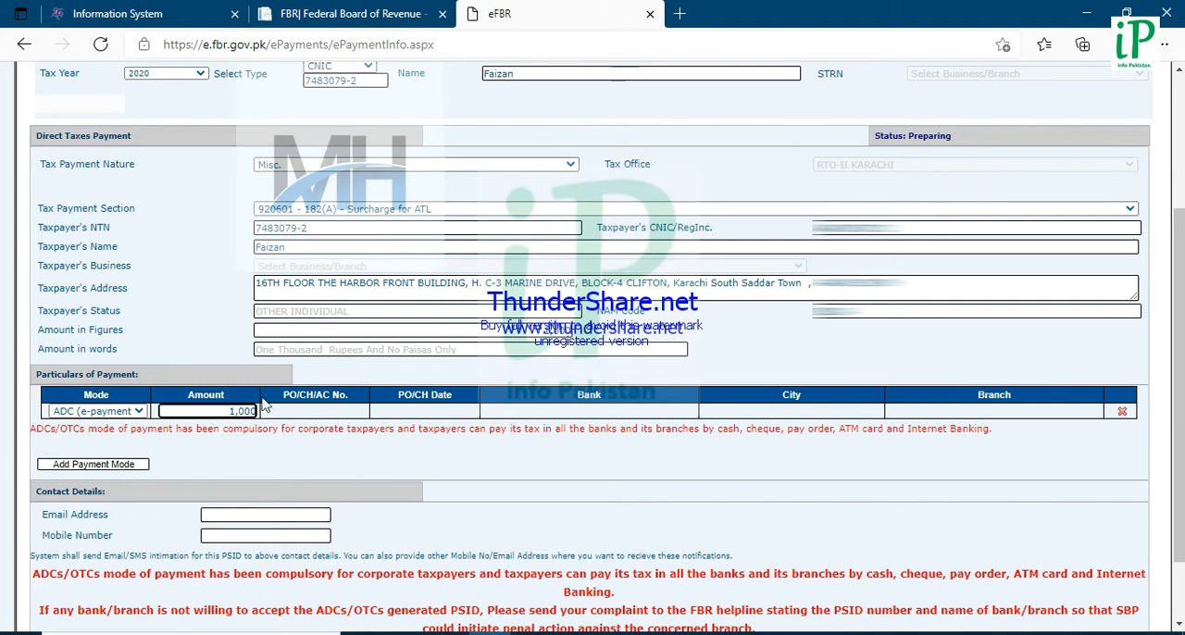
left_click(378, 457)
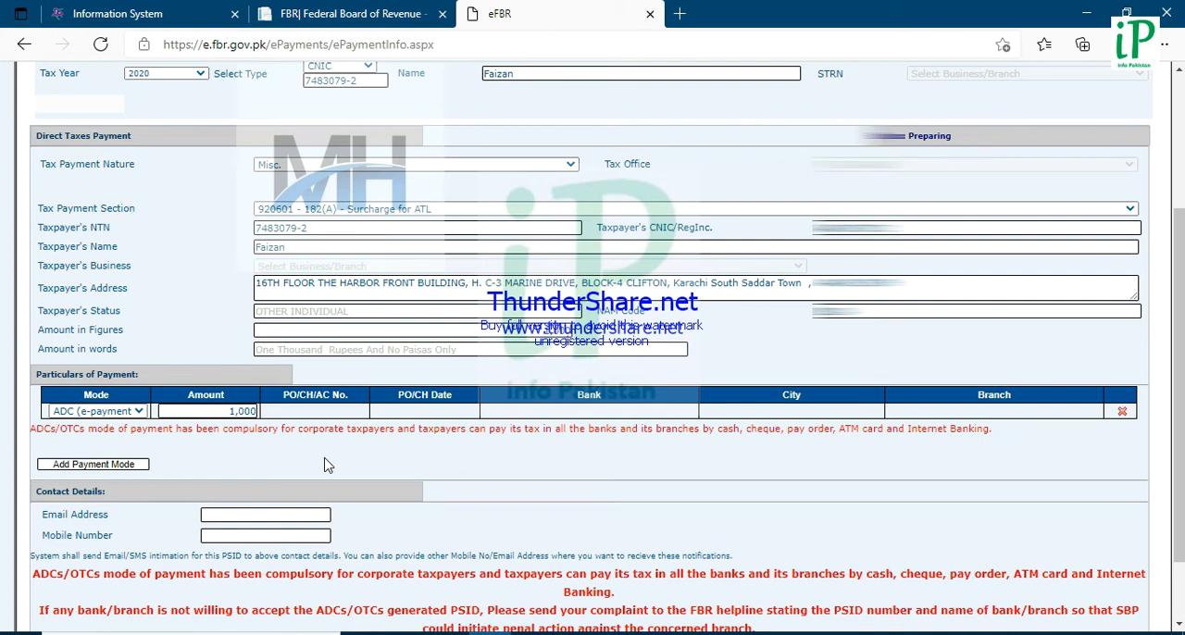
Enter the taxpayer's email address in the contact details for the PSID notifications.
scroll(329, 465, "down", 1)
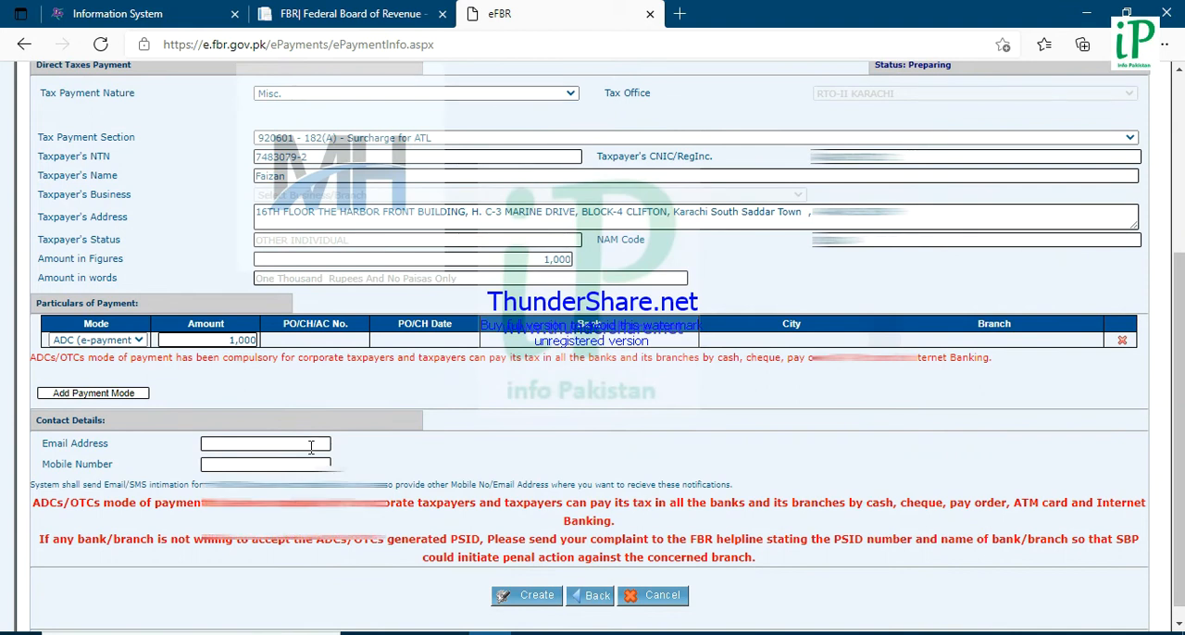
left_click(310, 444)
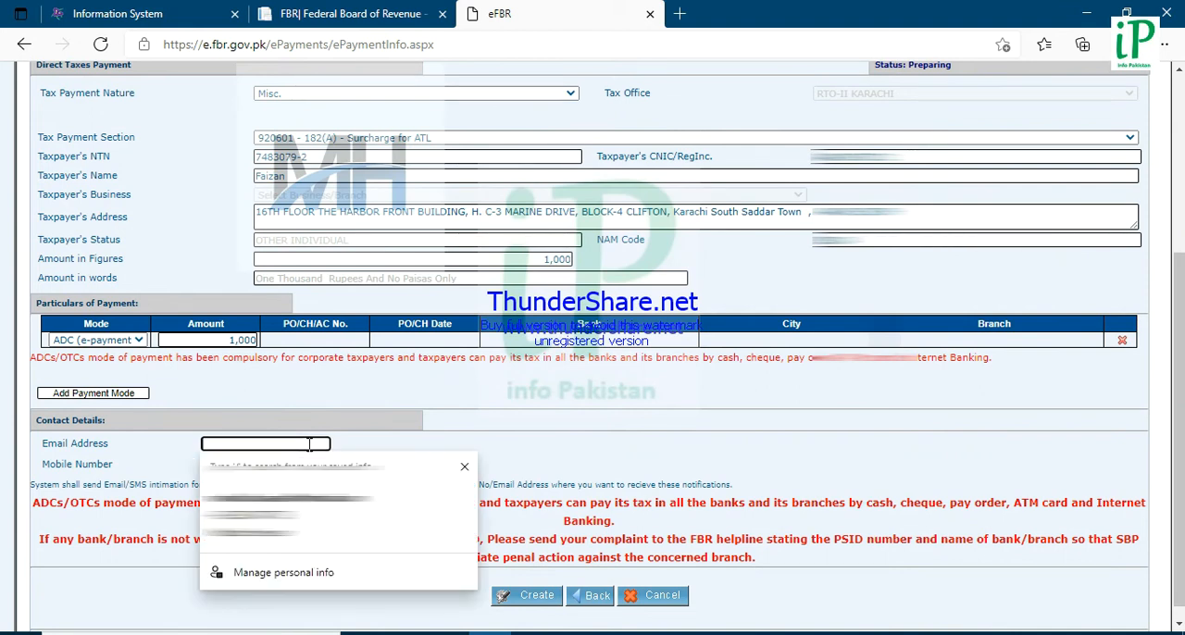
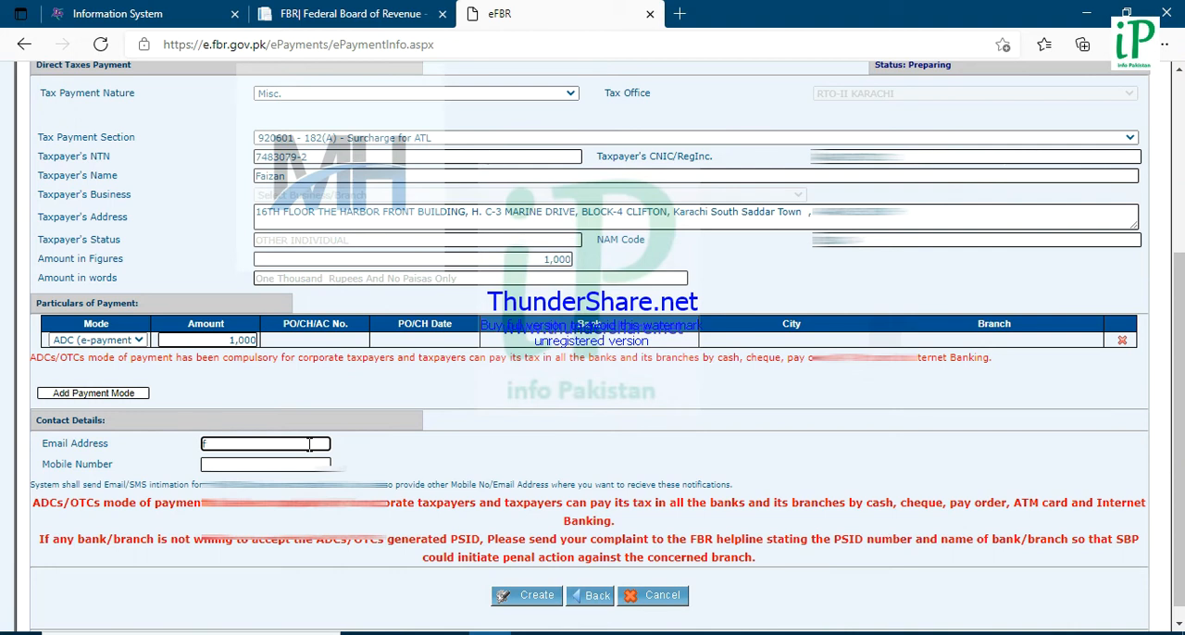
key("BackSpace")
key("BackSpace")
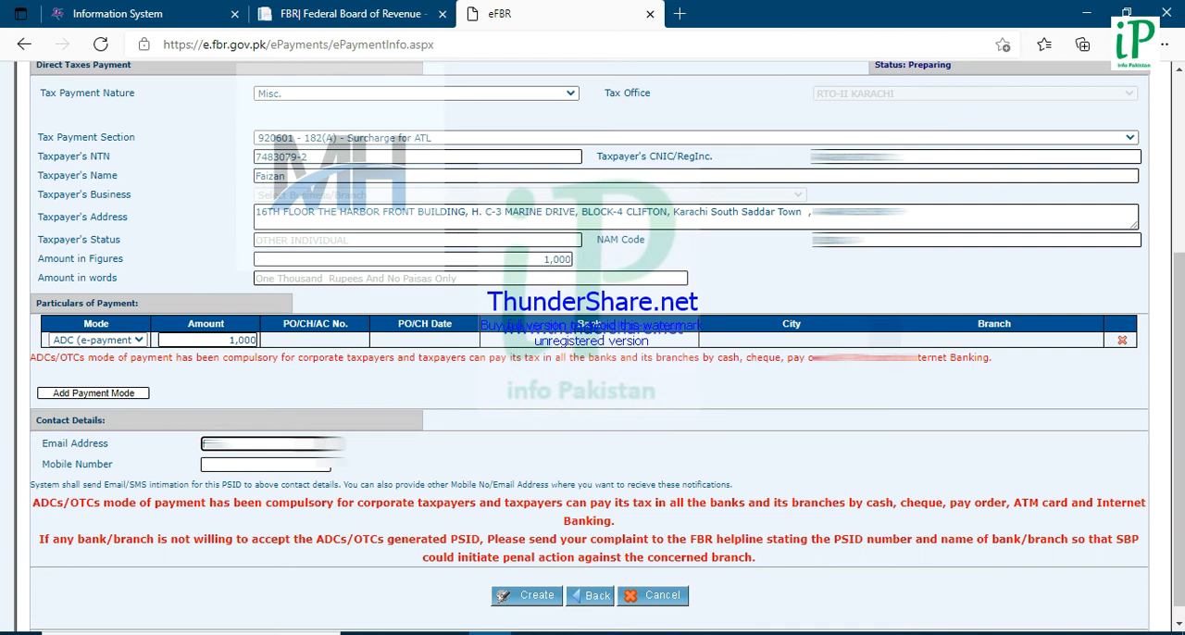
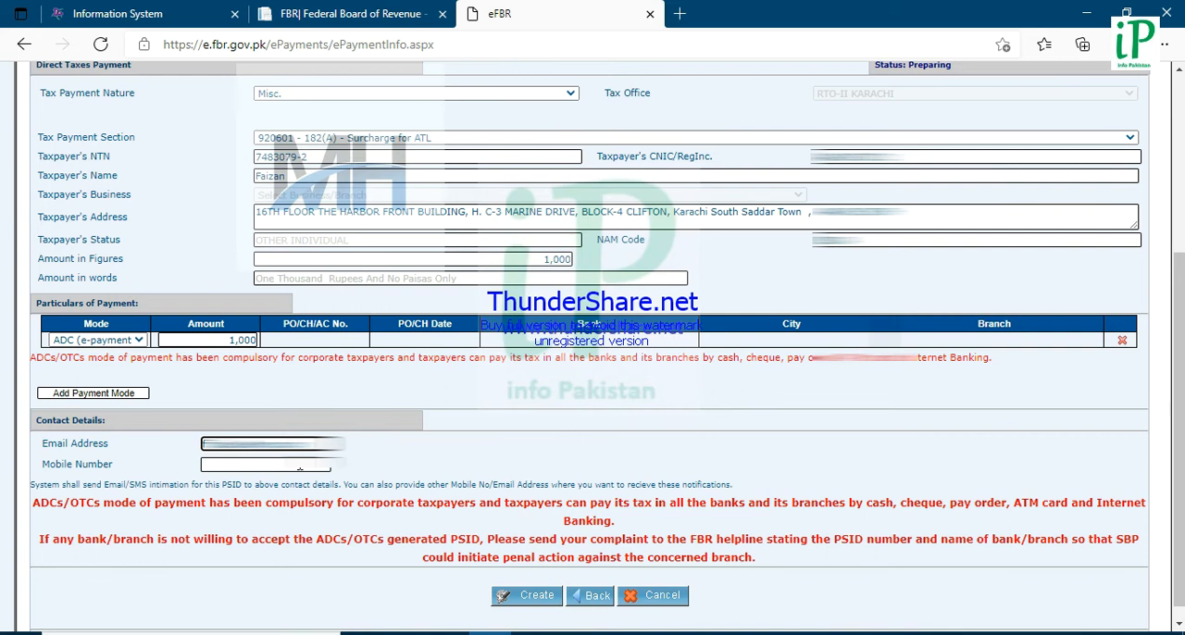
Fill in the taxpayer's mobile number in the contact details, starting from the saved entries.
left_click(300, 469)
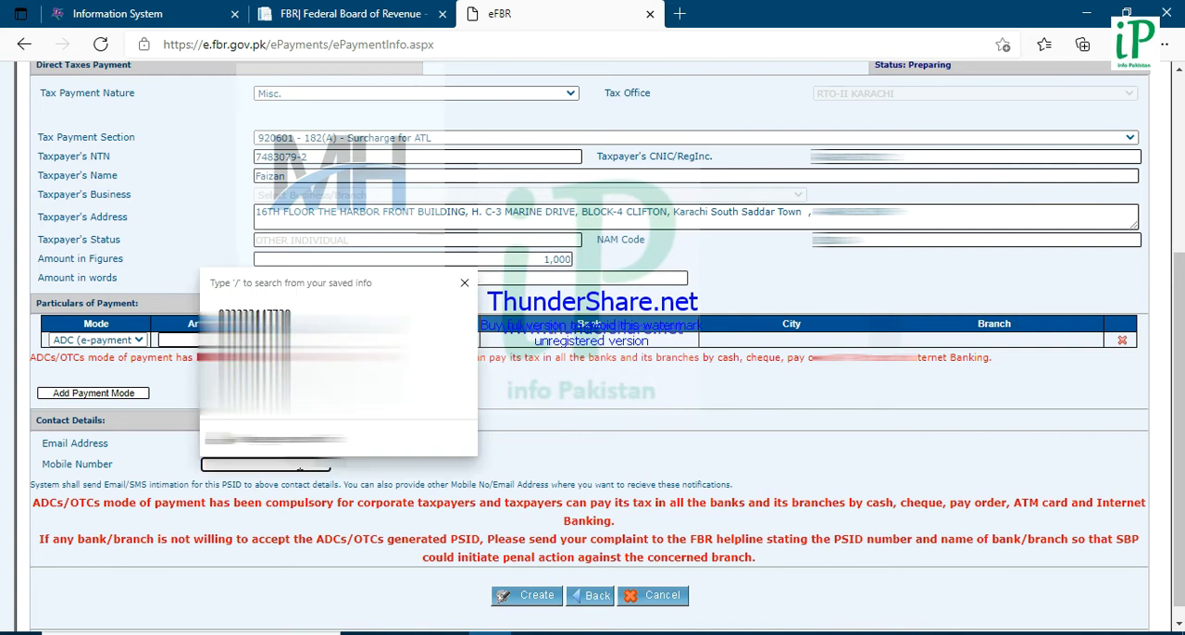
key("Down")
key("Return")
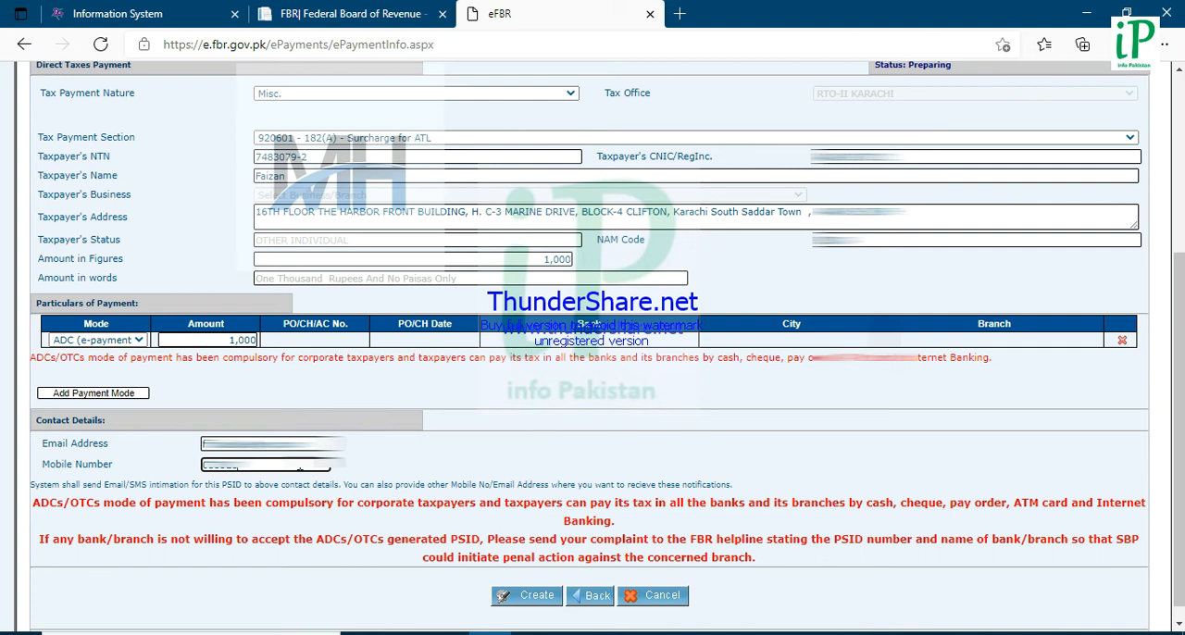
type("20")
Check the completed income tax e-payment form from taxpayer particulars to contact details and create the payment.
scroll(598, 449, "down", 1)
scroll(598, 448, "up", 1)
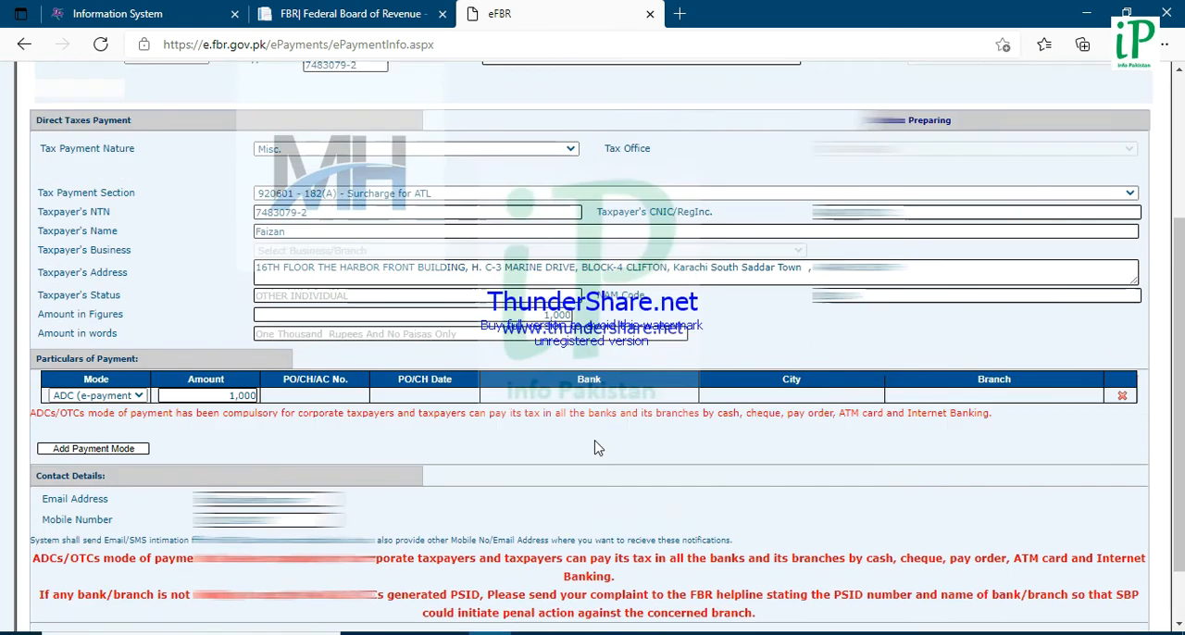
scroll(598, 449, "down", 1)
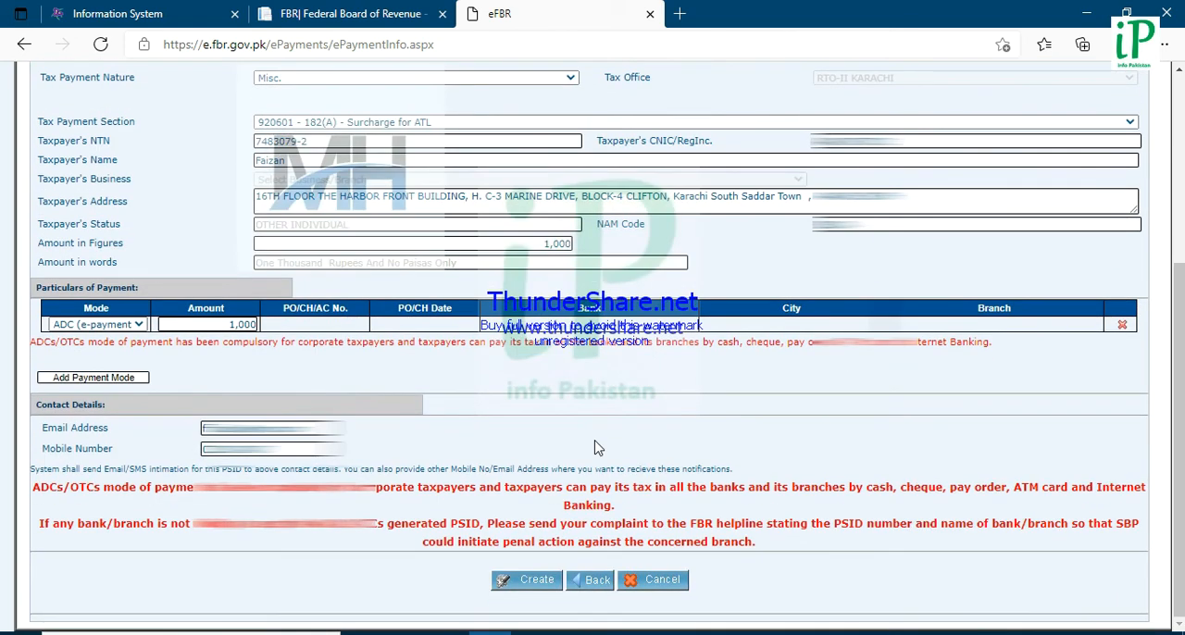
scroll(597, 448, "up", 1)
scroll(598, 448, "up", 2)
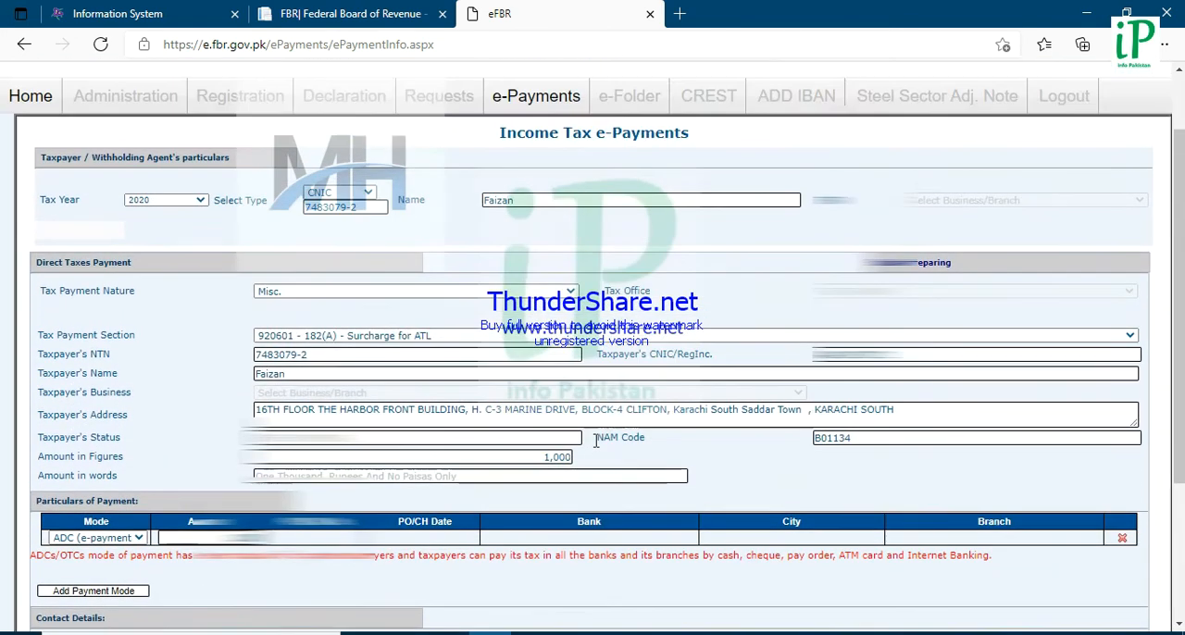
scroll(598, 449, "down", 4)
scroll(597, 448, "up", 1)
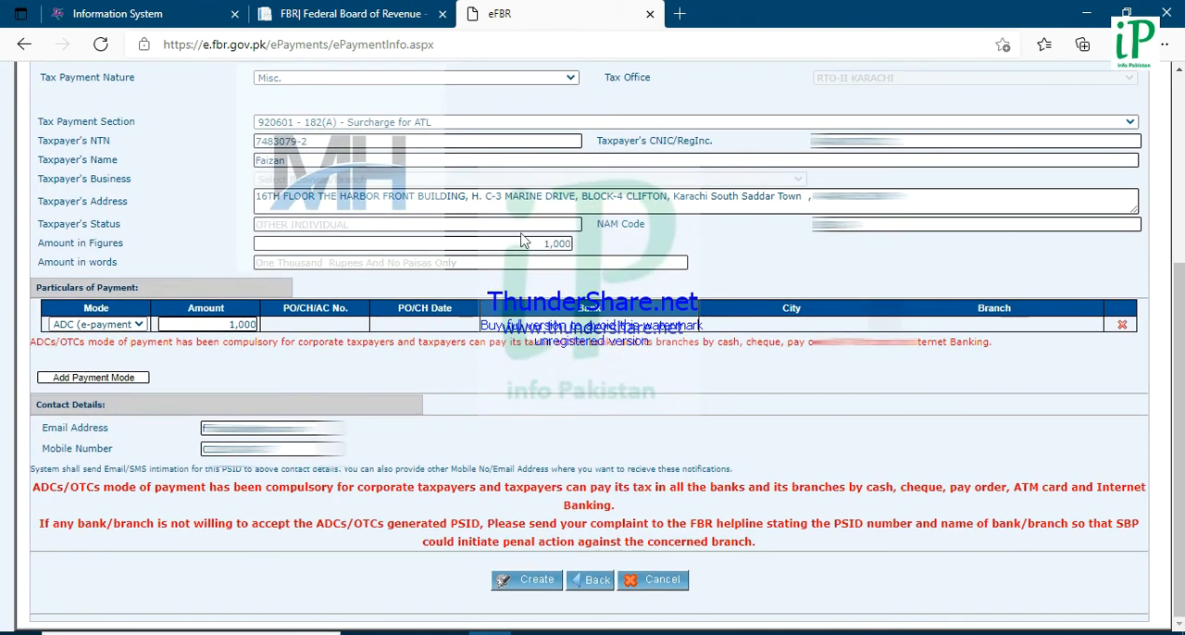
left_click(530, 579)
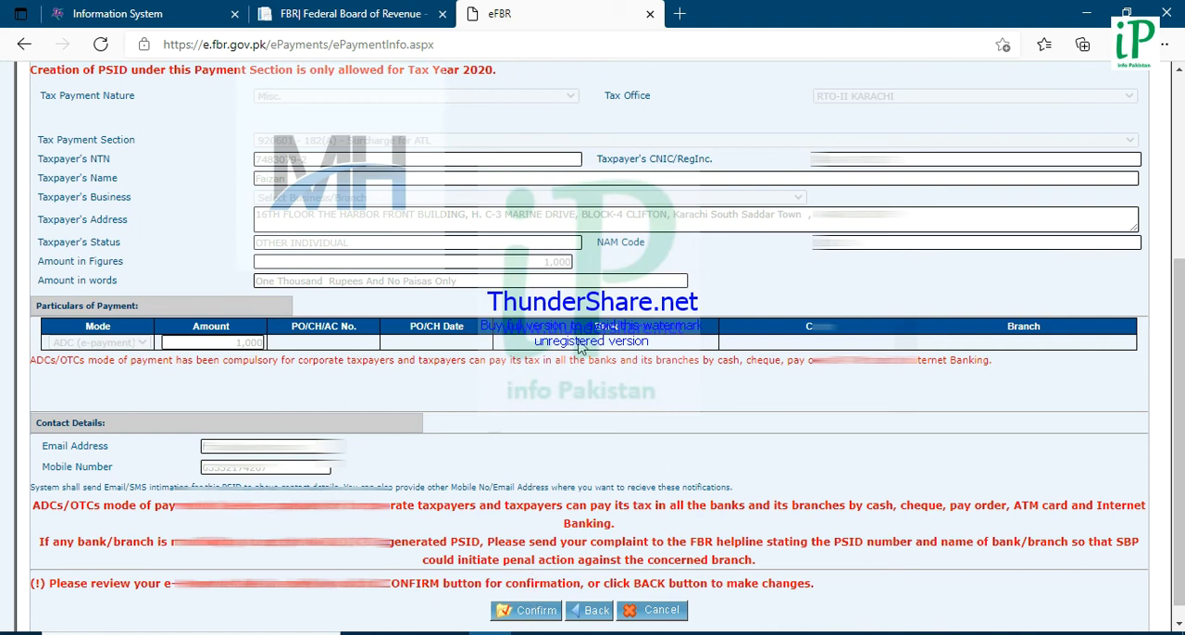
Review the locked payment summary for taxpayer, section, amount and contact details, and confirm the e-payment.
mouse_move(1180, 379)
left_mouse_down()
mouse_move(1180, 299)
mouse_move(1180, 359)
left_mouse_up()
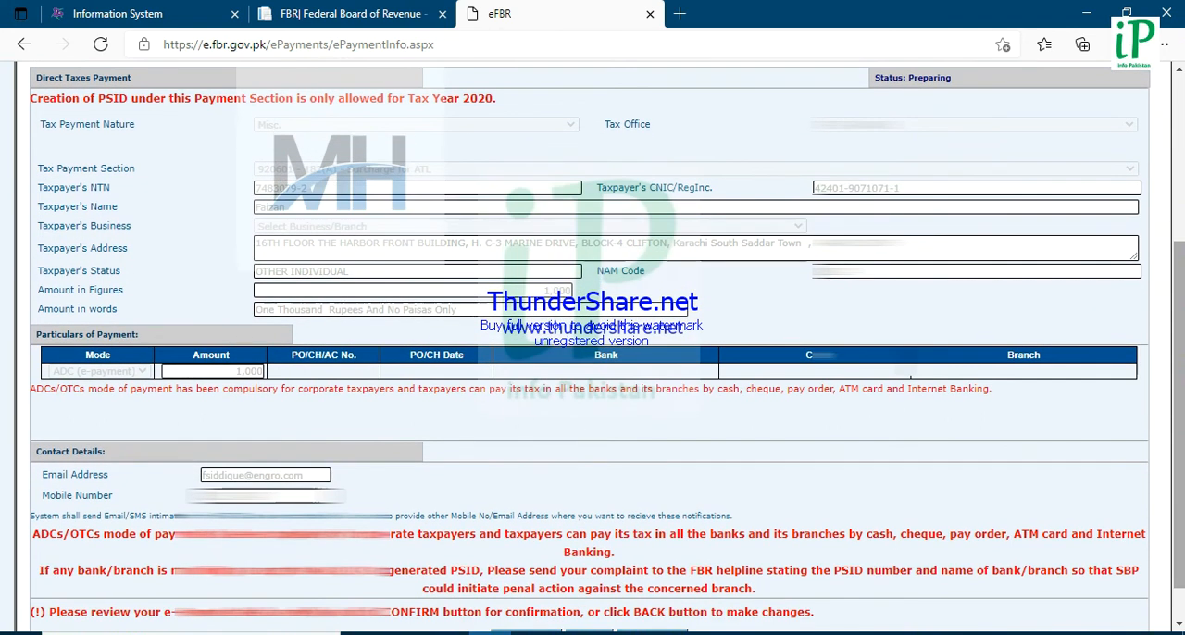
left_click_drag(1181, 255, 1181, 284)
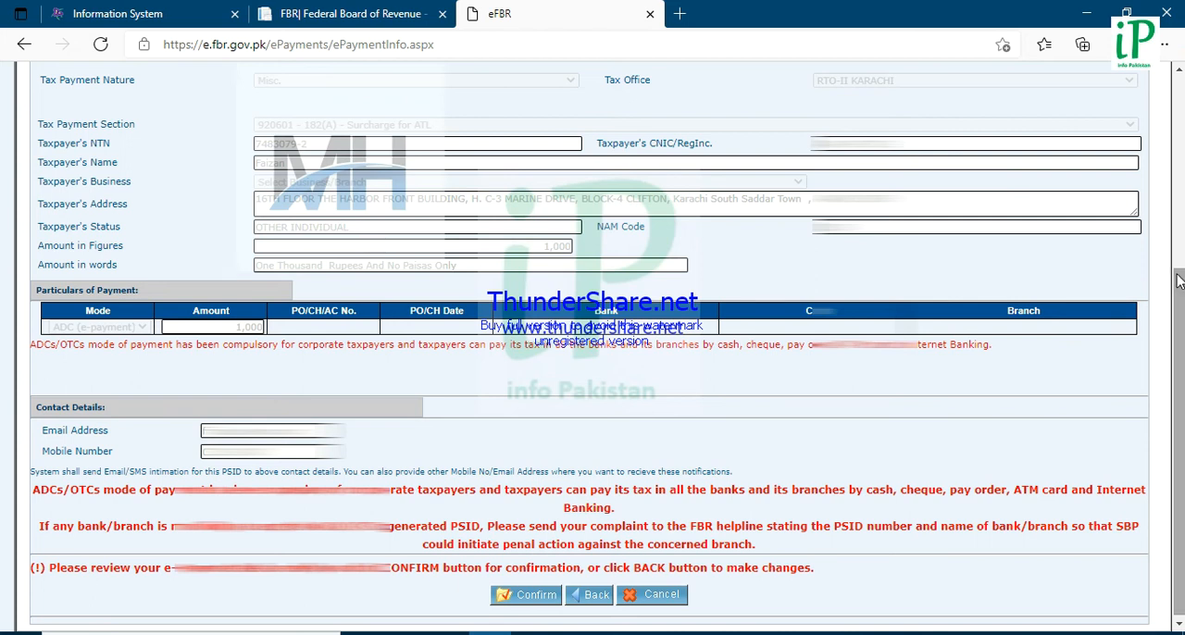
left_click_drag(1178, 281, 1167, 190)
scroll(845, 422, "down", 3)
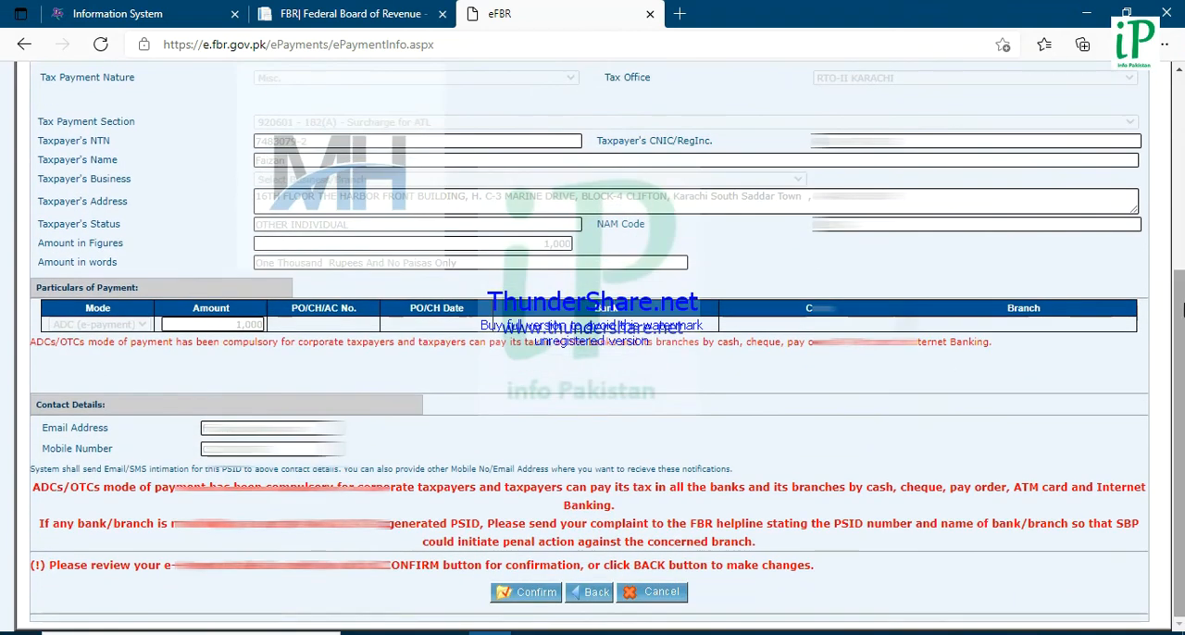
left_click(520, 597)
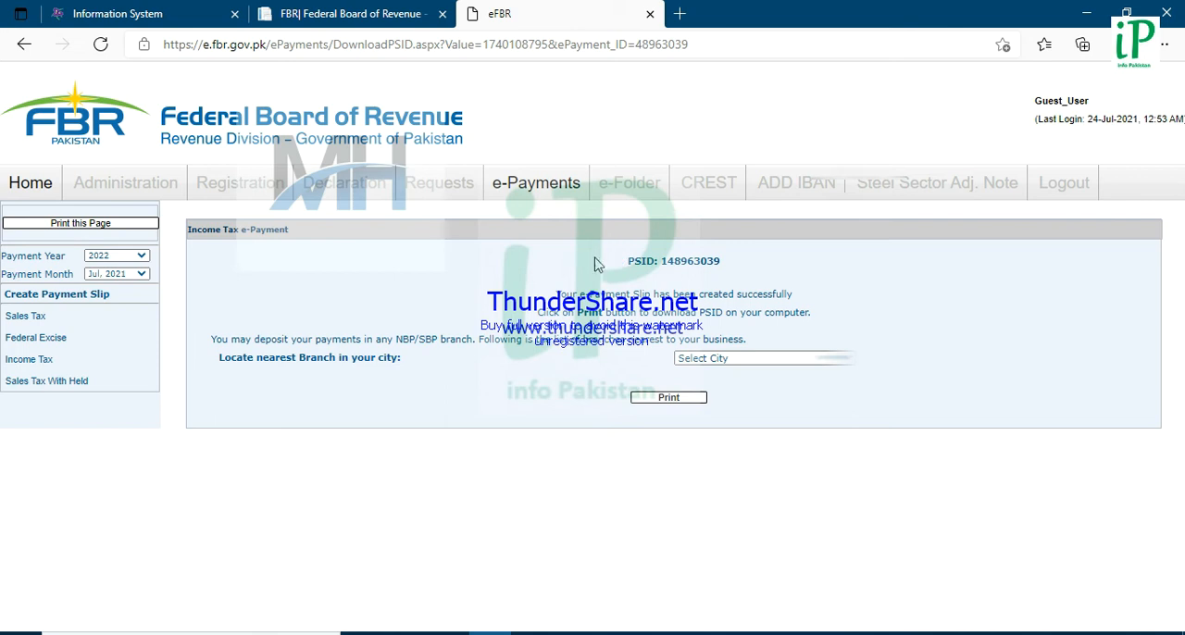
Highlight the generated PSID number and try to print the payment slip without choosing a city.
left_click_drag(661, 262, 726, 272)
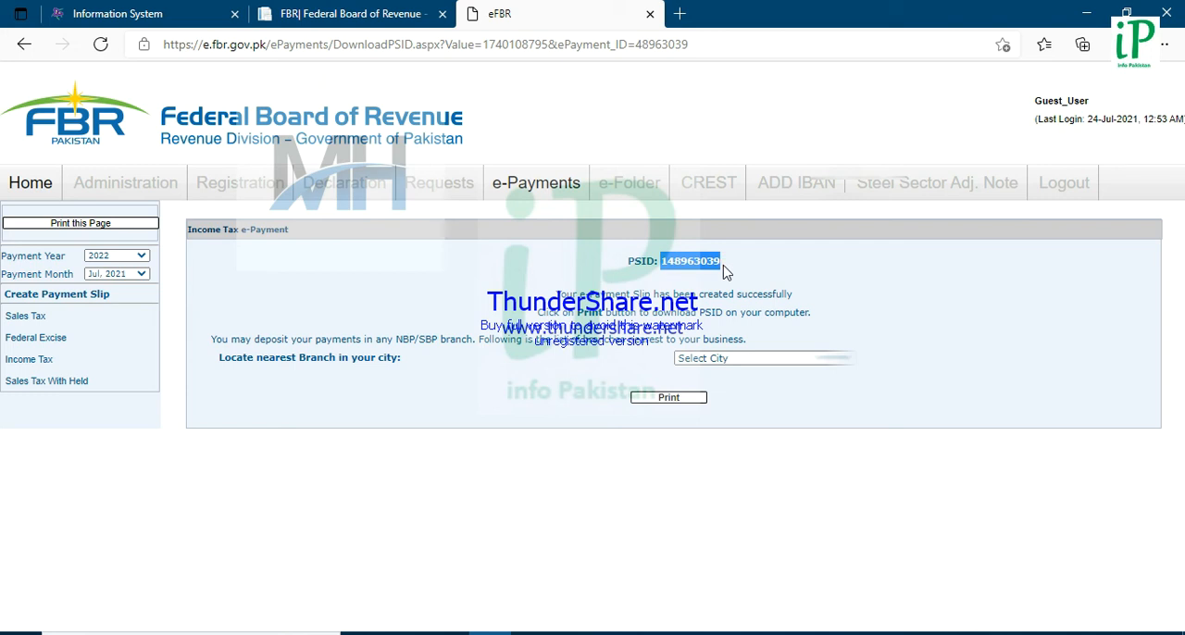
left_click(689, 398)
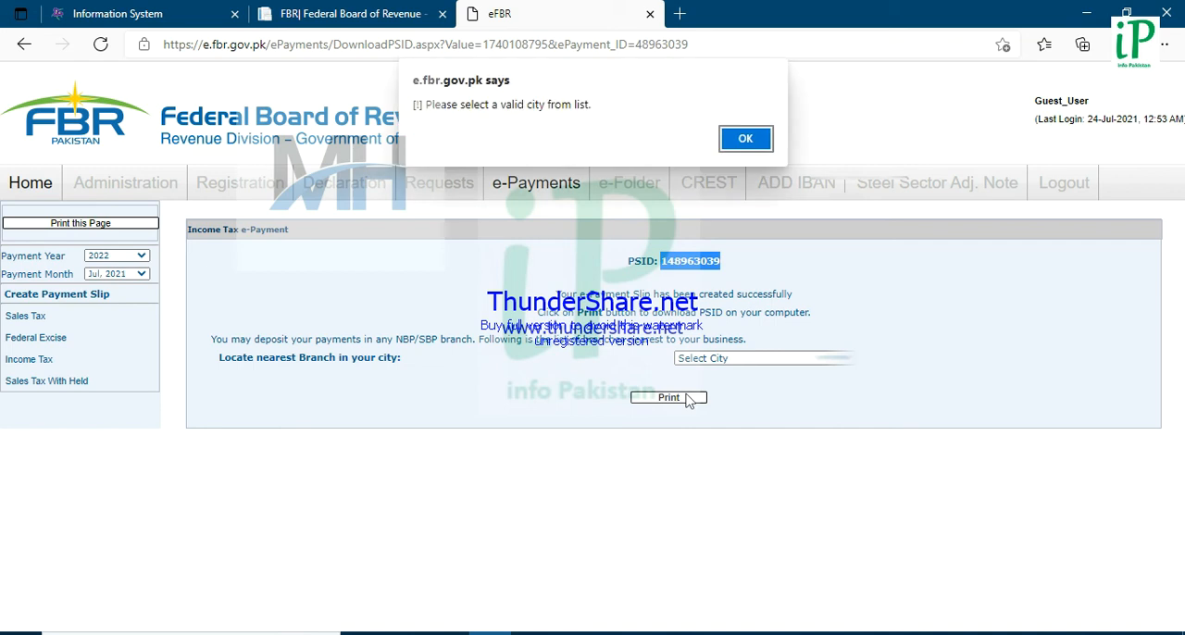
left_click(746, 139)
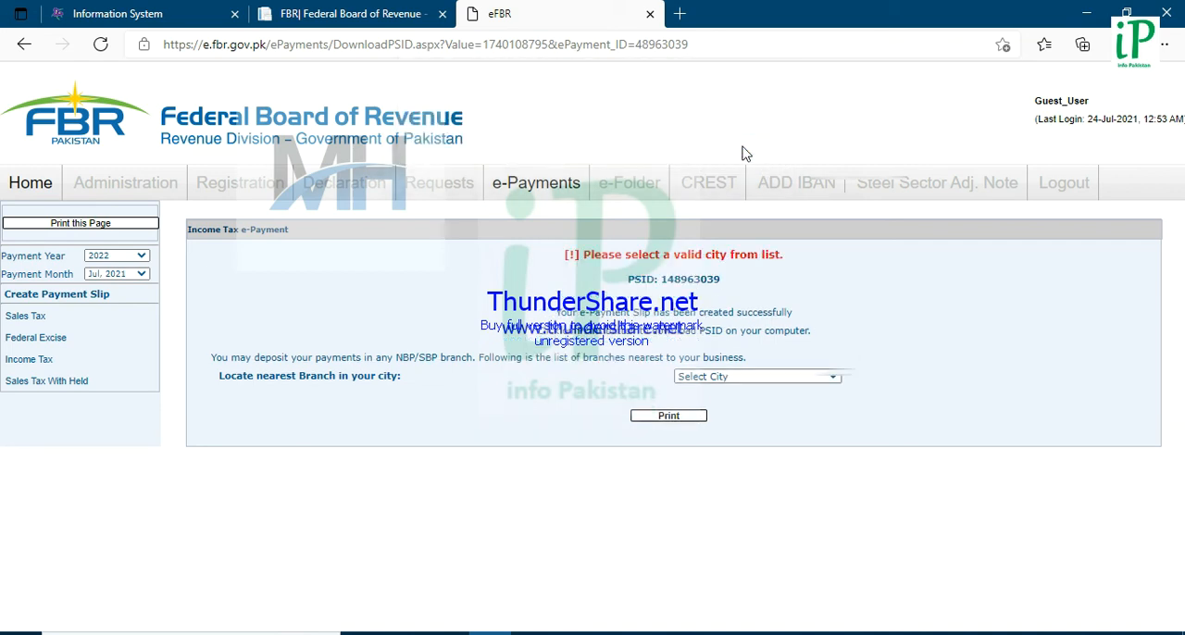
Set the city for locating the nearest bank branch to KARACHI.
left_click(717, 383)
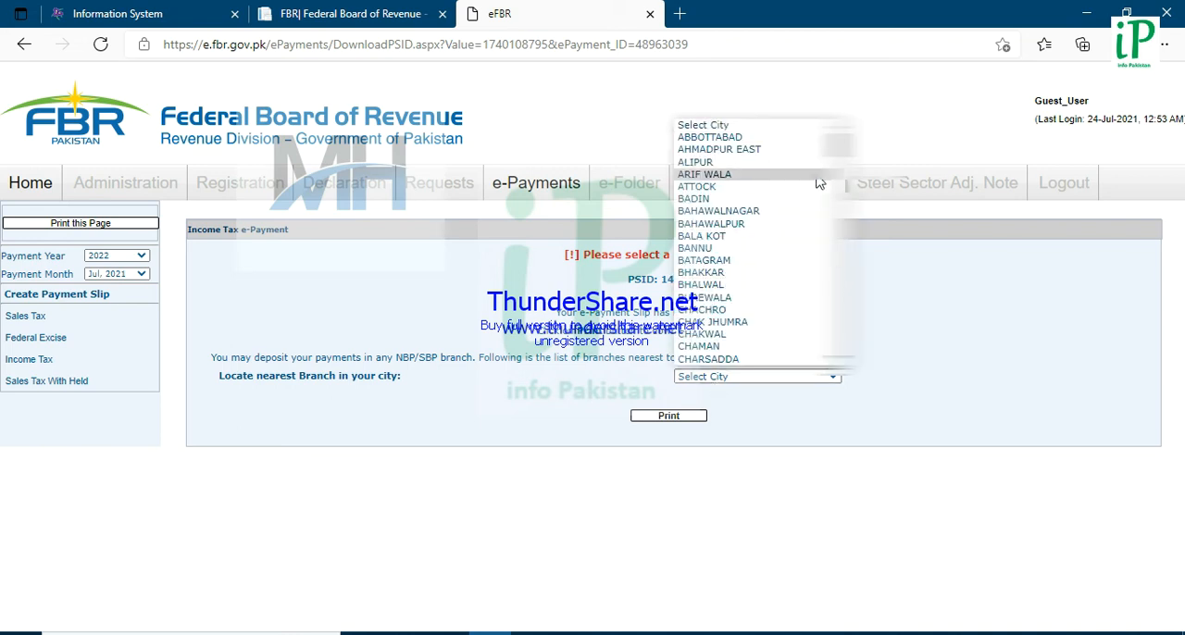
key("k")
key("k")
key("k")
key("k")
key("k")
key("k")
key("k")
key("k")
key("k")
key("k")
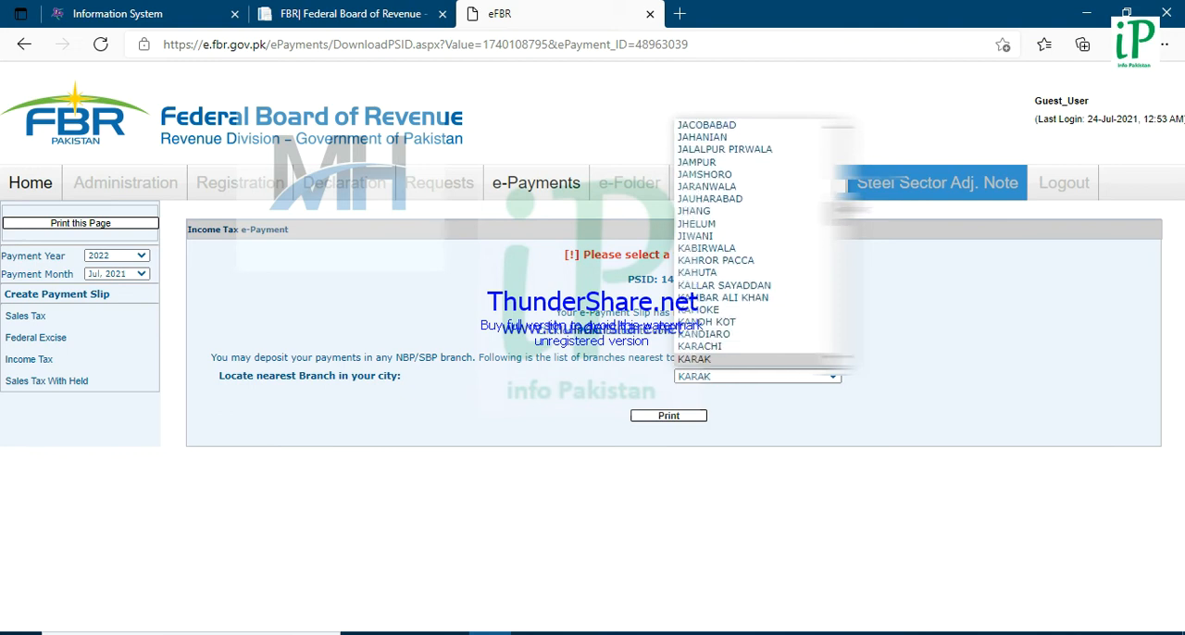
left_click(747, 348)
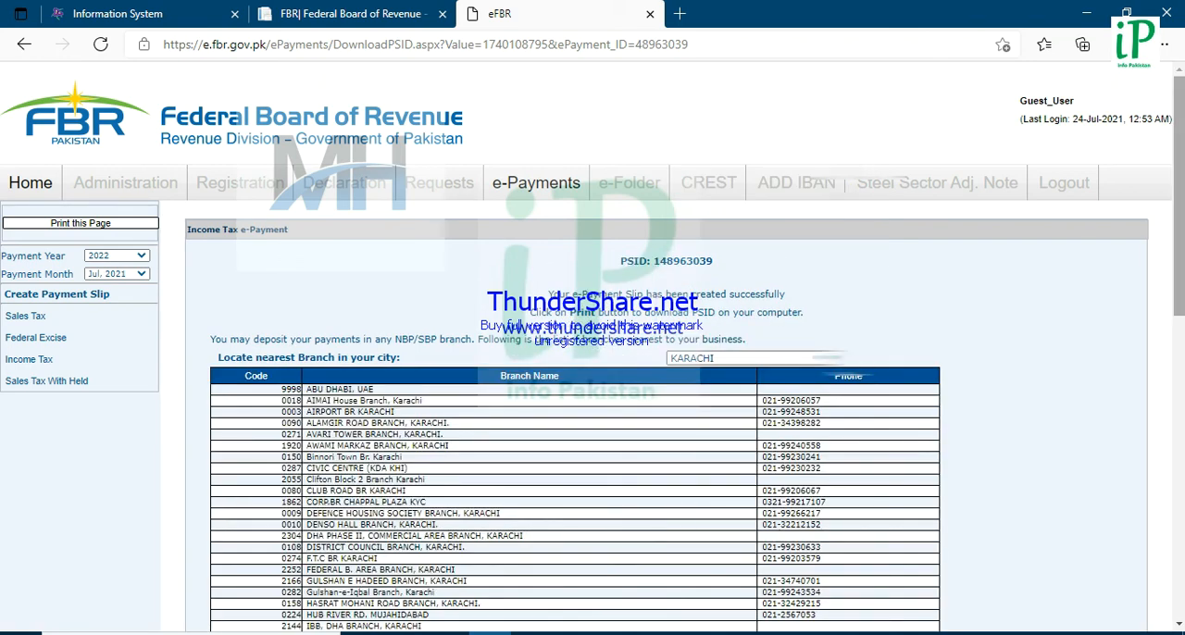
Look through the Karachi branch list and print the e-payment slip to get it as a file.
scroll(592, 348, "down", 4)
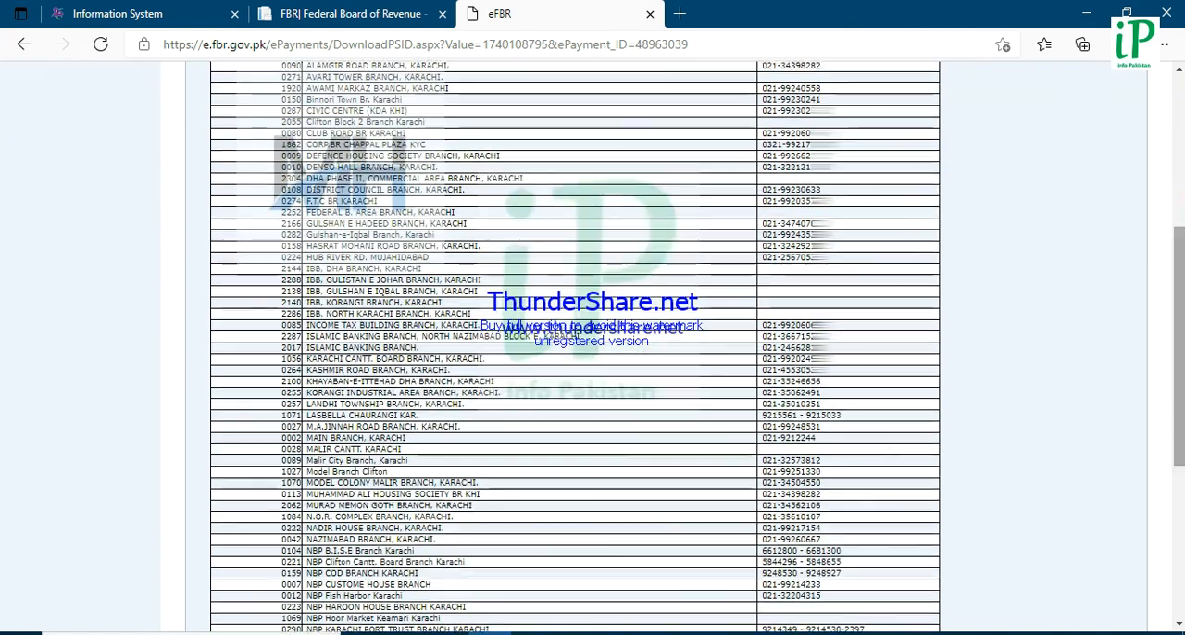
scroll(575, 347, "down", 3)
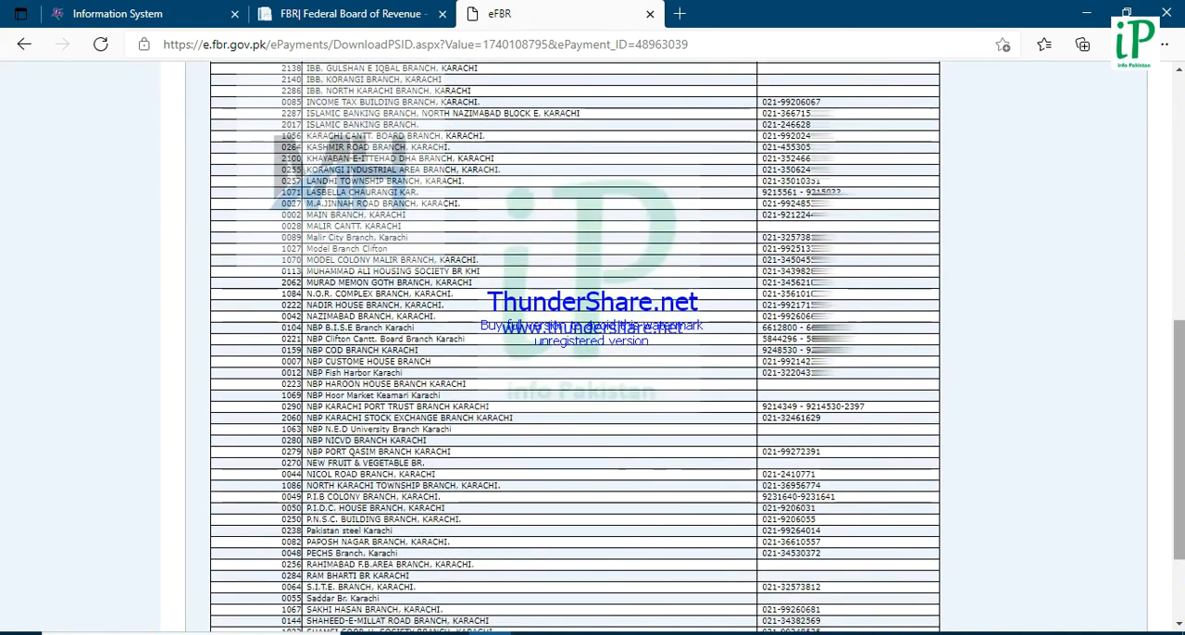
scroll(575, 347, "down", 2)
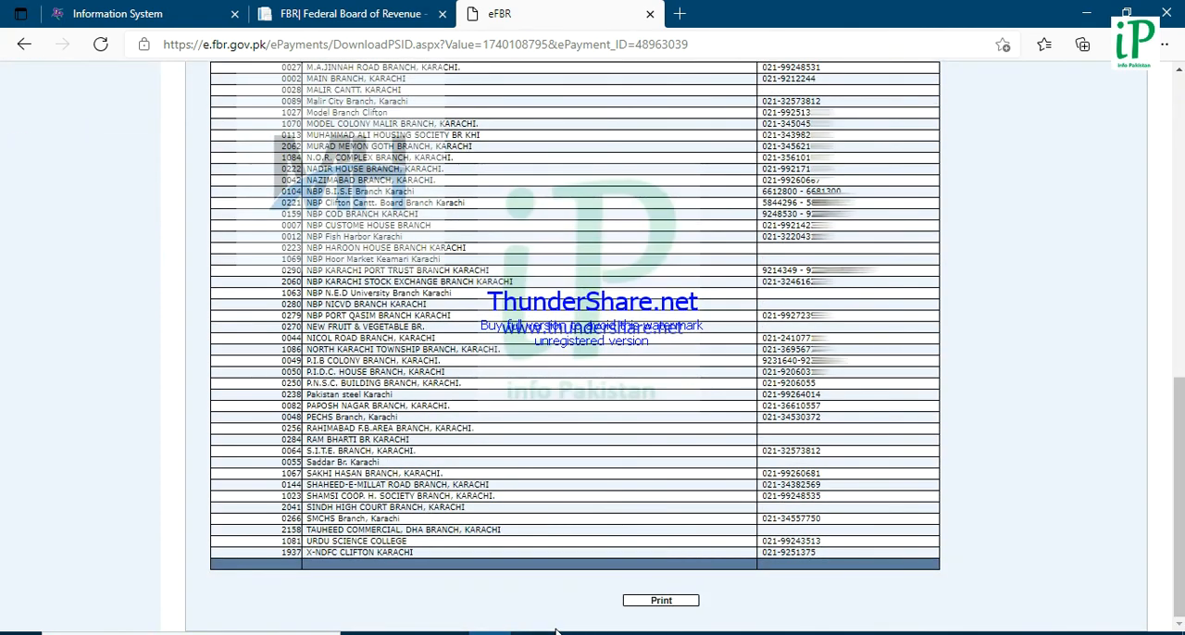
left_click(666, 603)
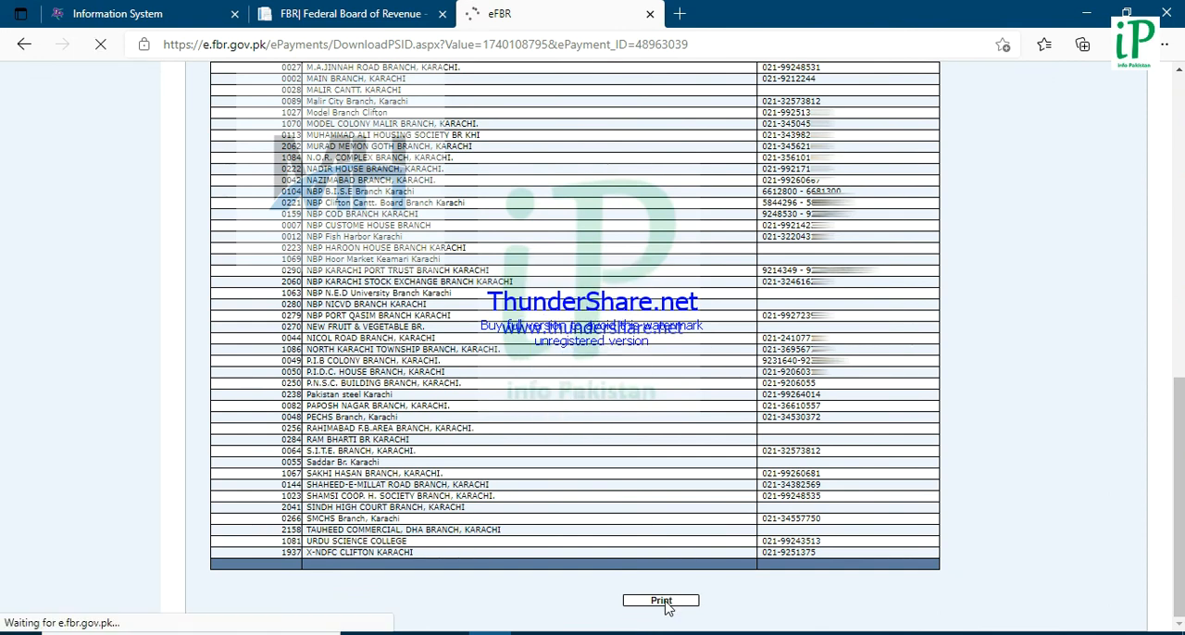
Open the downloaded payment slip PDF and check its tax year, payment section, taxpayer particulars, amount and payment mode.
left_click_drag(1179, 552, 1179, 248)
left_click(1086, 48)
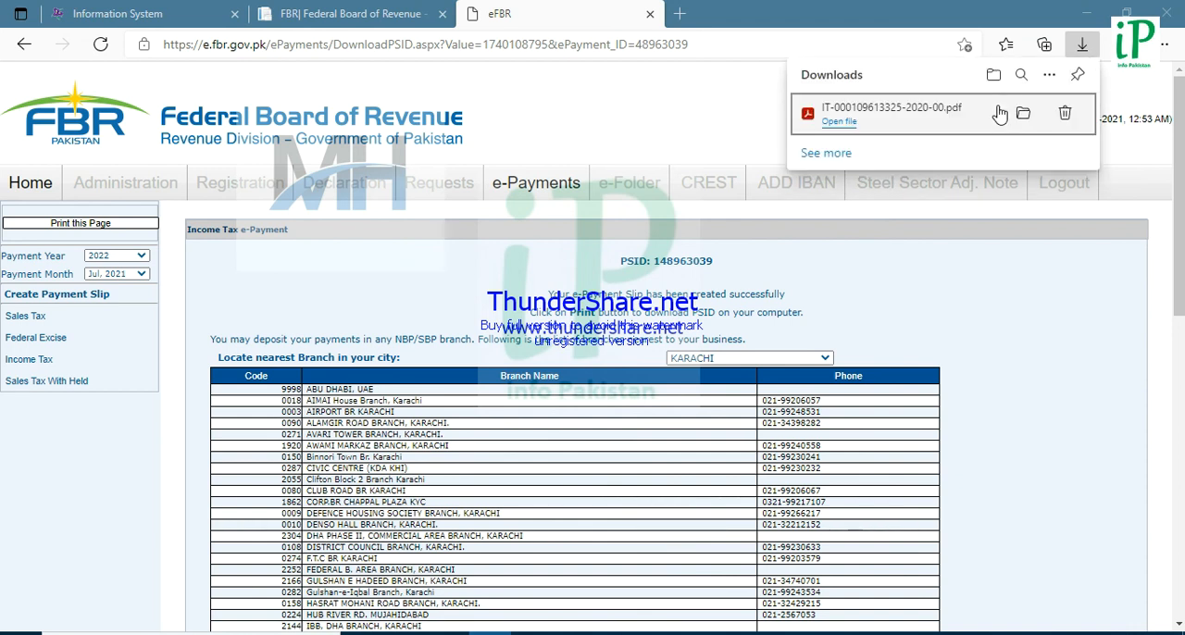
left_click(1000, 113)
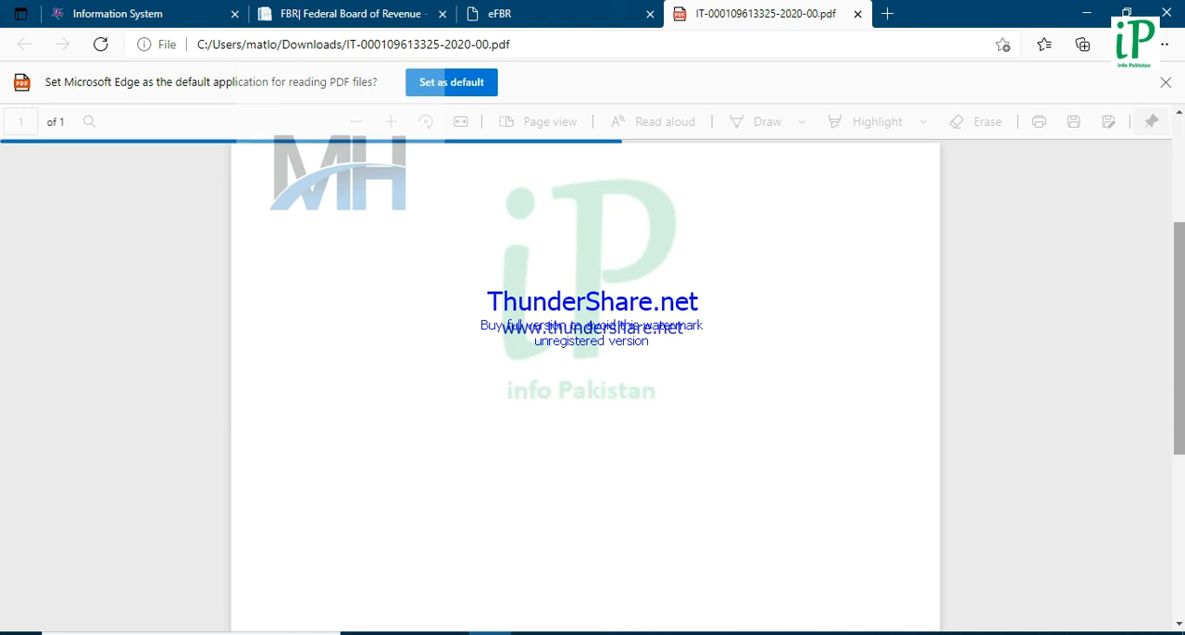
scroll(490, 248, "down", 1)
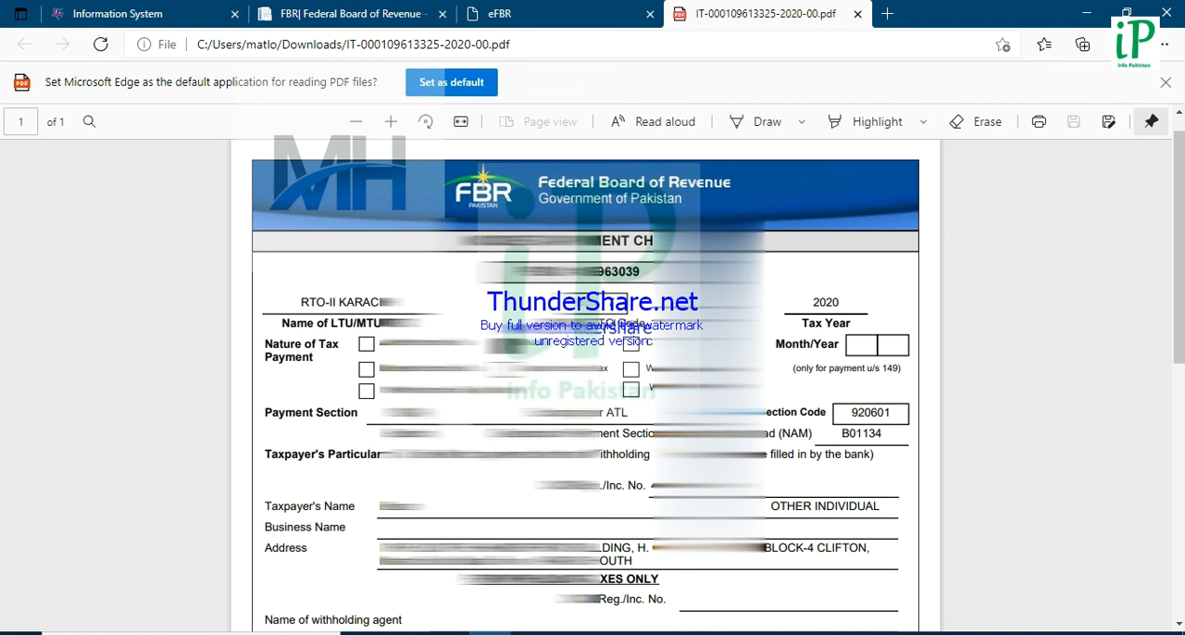
scroll(585, 370, "down", 10)
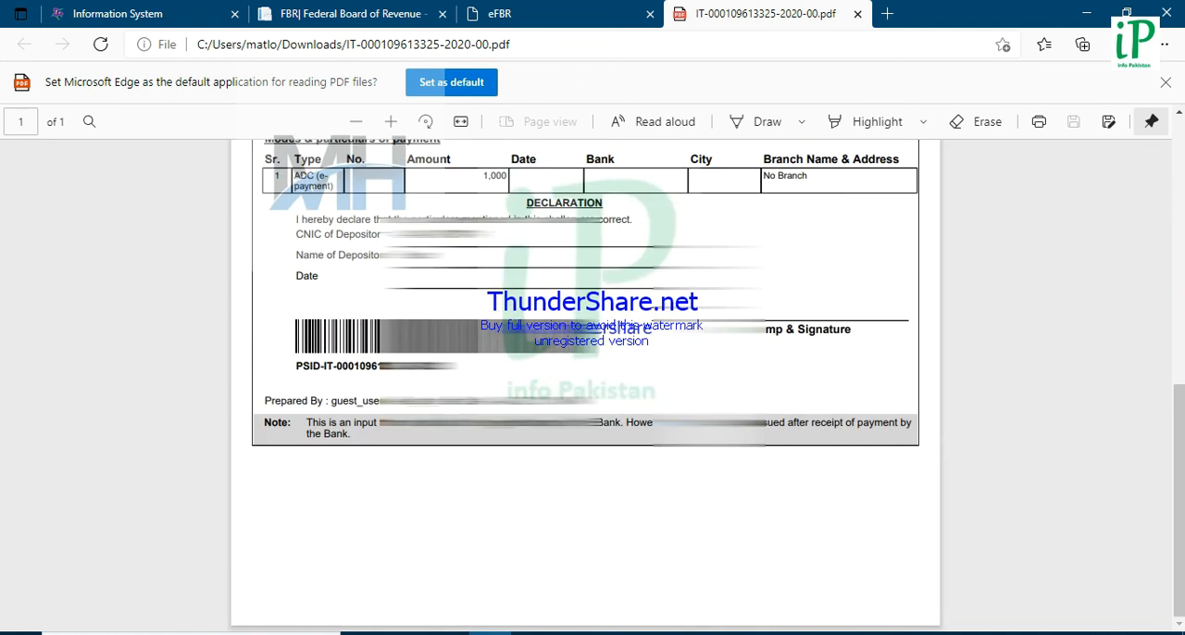
scroll(586, 370, "up", 5)
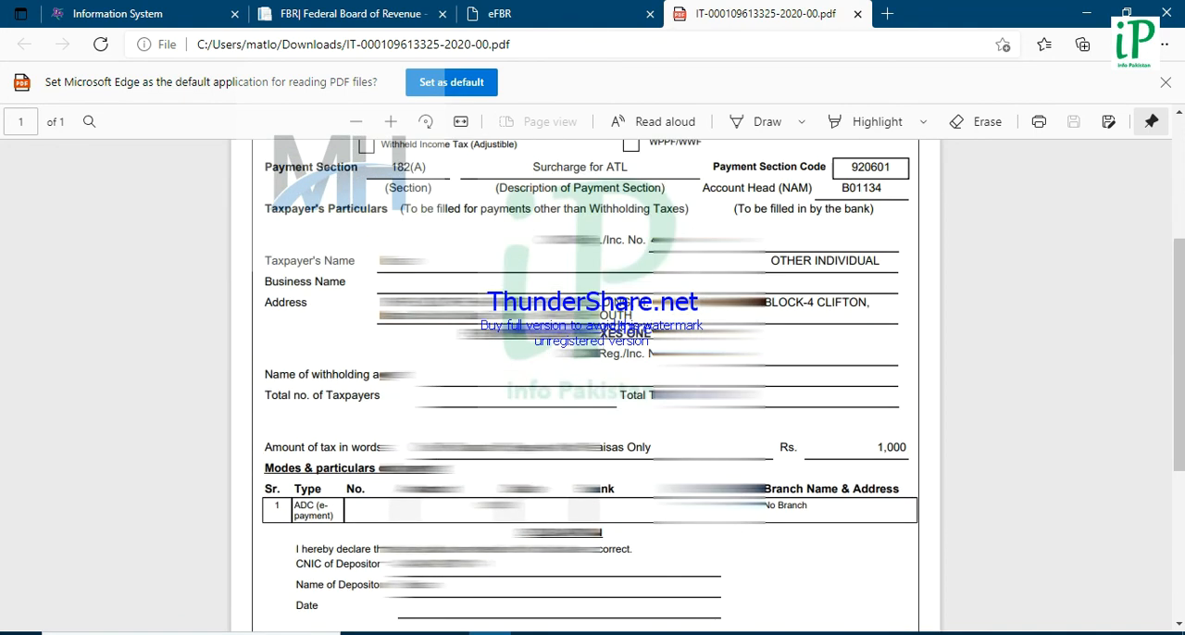
scroll(585, 370, "down", 5)
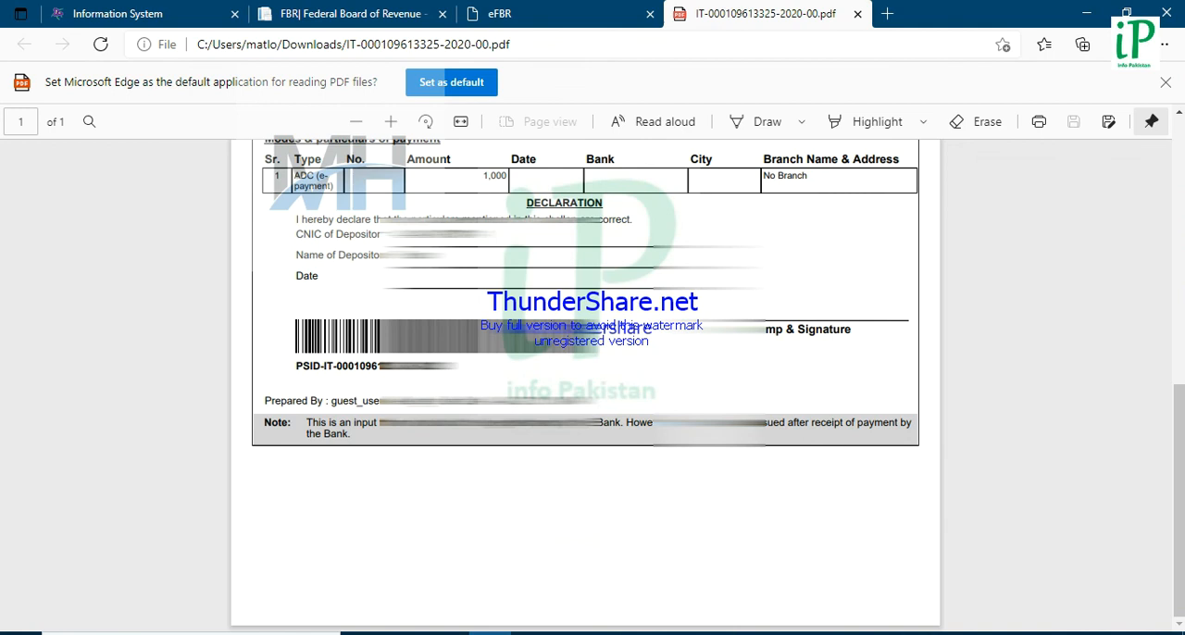
scroll(585, 371, "up", 6)
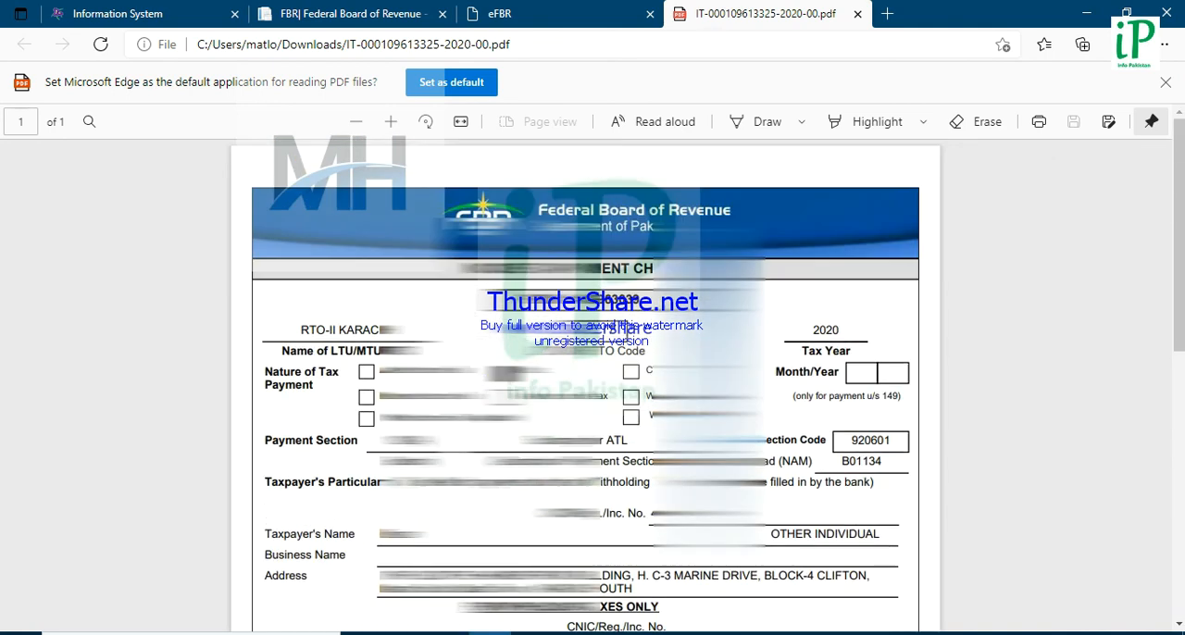